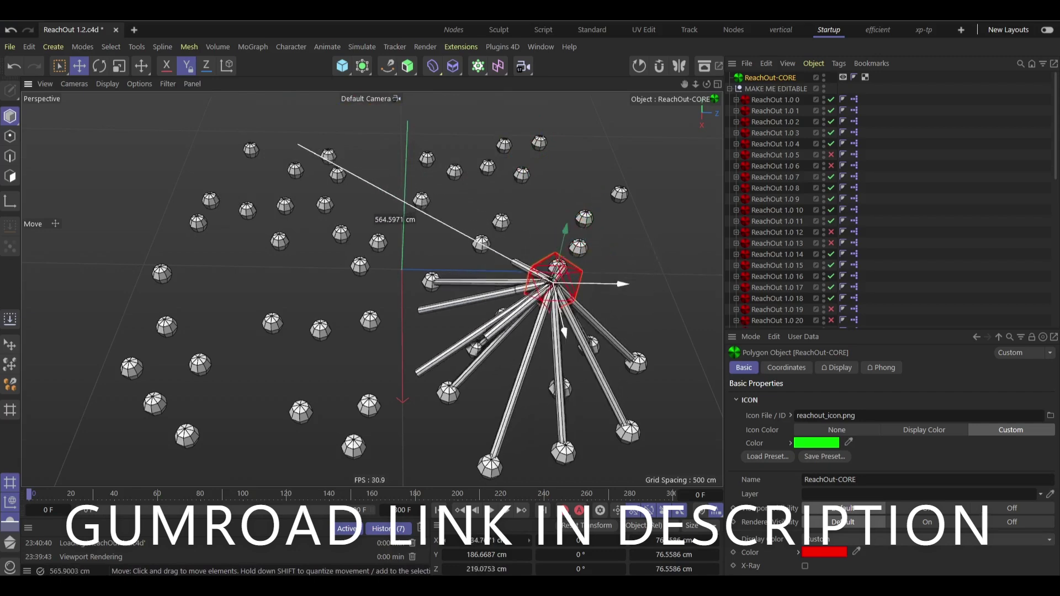
Step: Move ReachOut-CORE around among the clones and inspect the XPresso network of ReachOut 1.0 0
drag(691, 484, 490, 467)
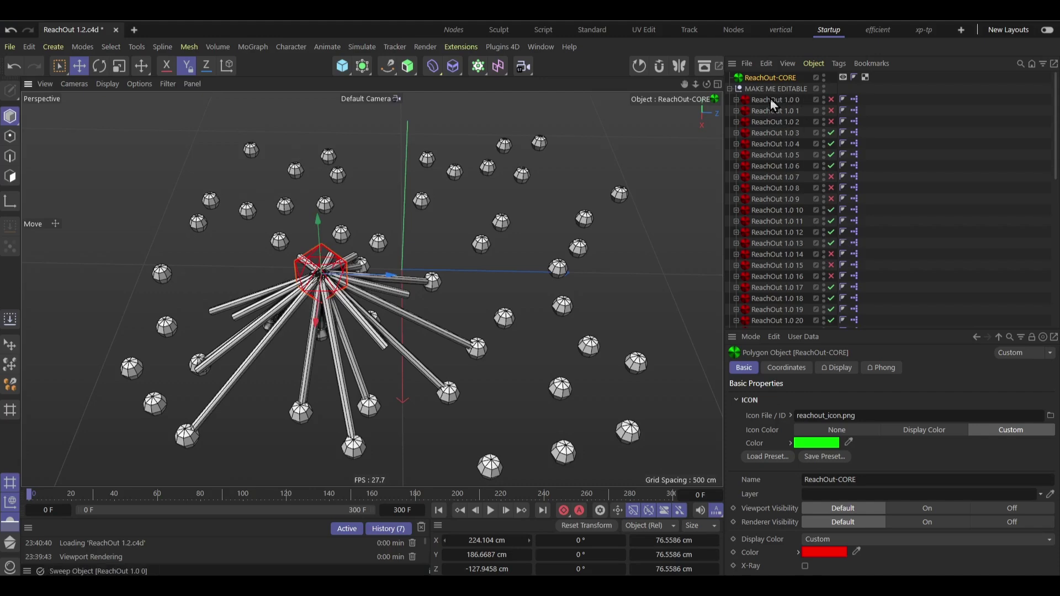
double_click(856, 100)
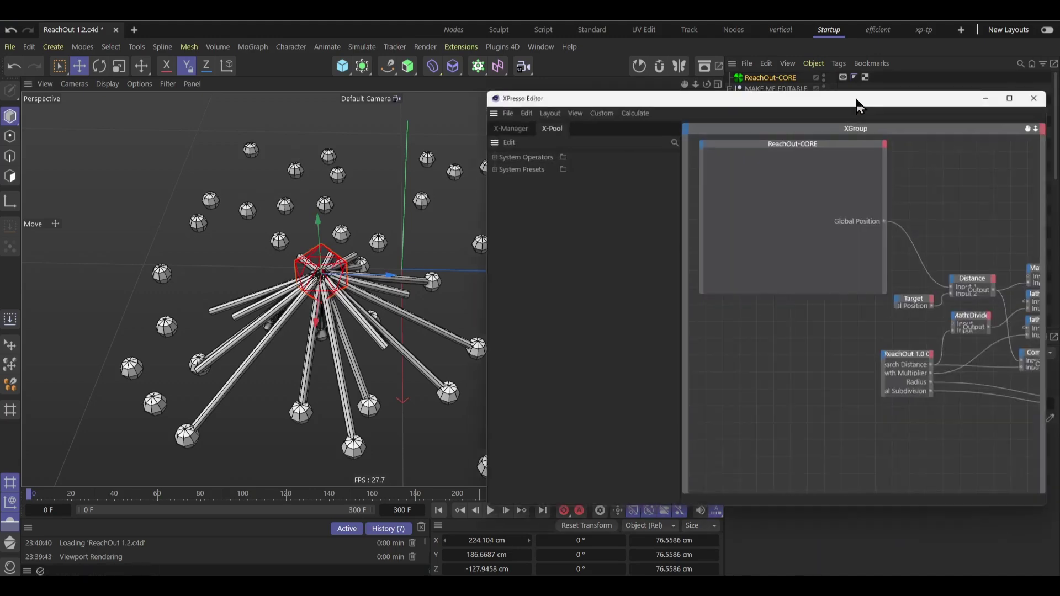
alt+middle_drag(959, 230, 856, 234)
click(1047, 91)
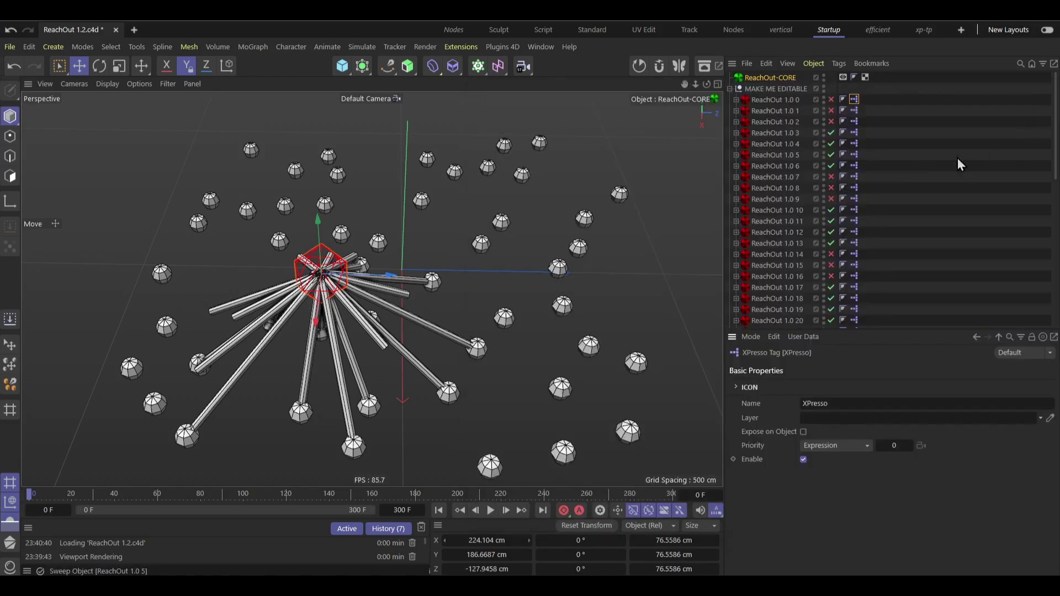
click(760, 78)
drag(512, 266, 717, 259)
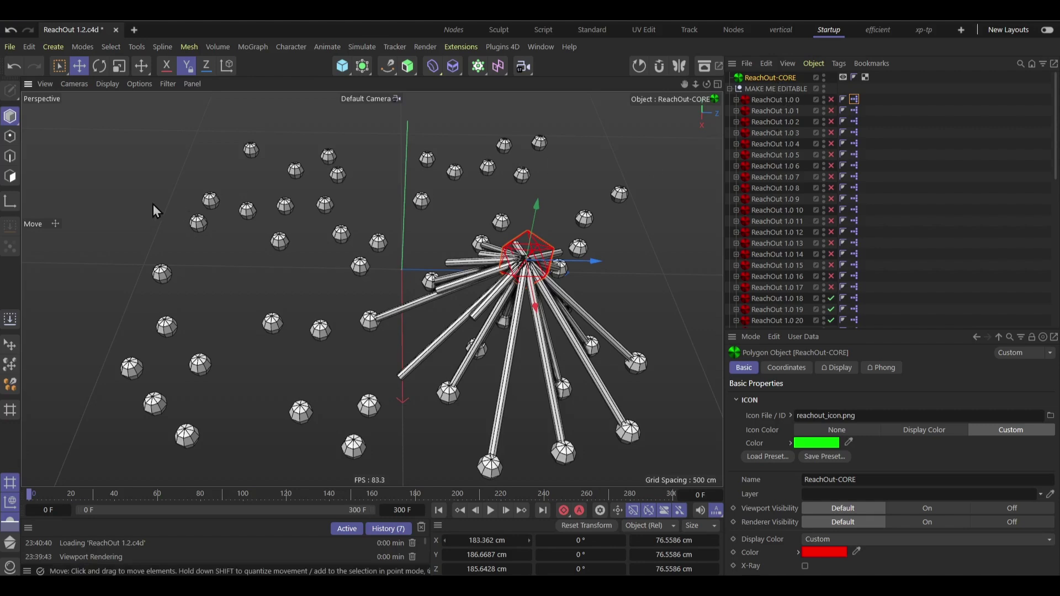
Step: Close the current project without saving and reopen the recent project ReachOut 1.2.c4d
click(11, 48)
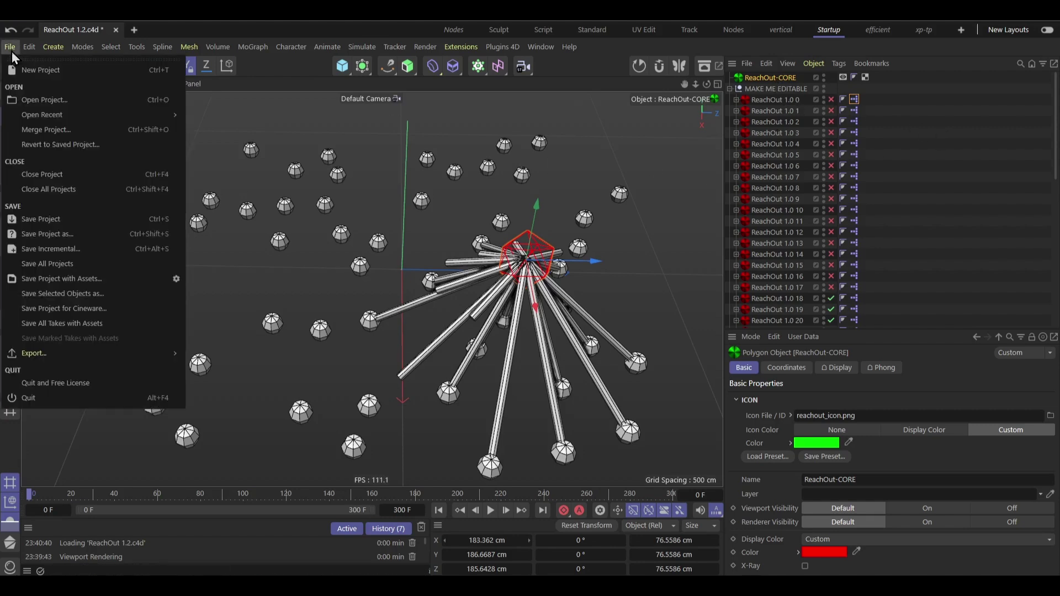
click(42, 174)
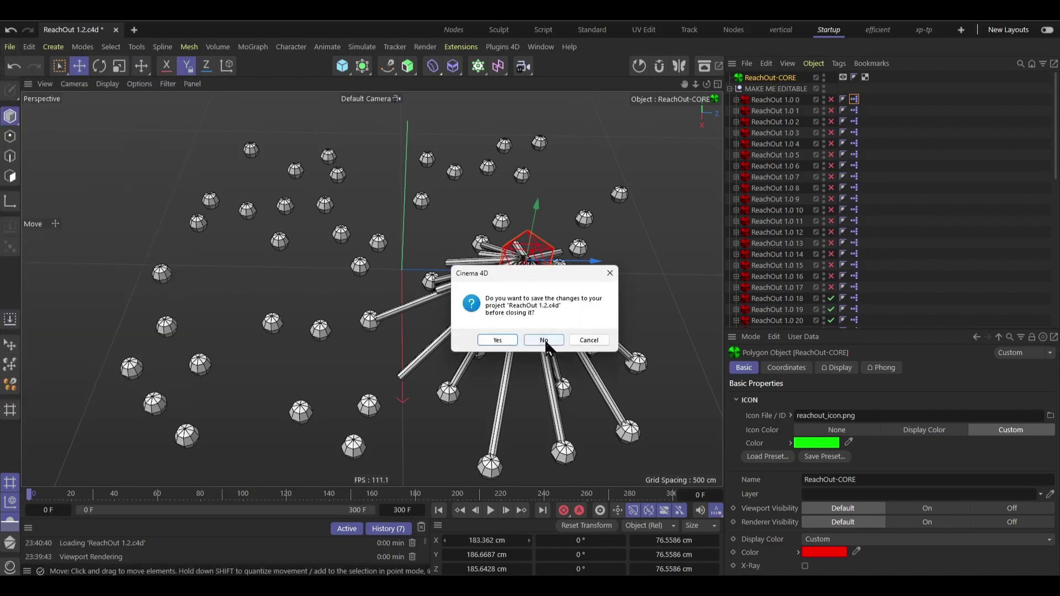
click(544, 340)
click(11, 47)
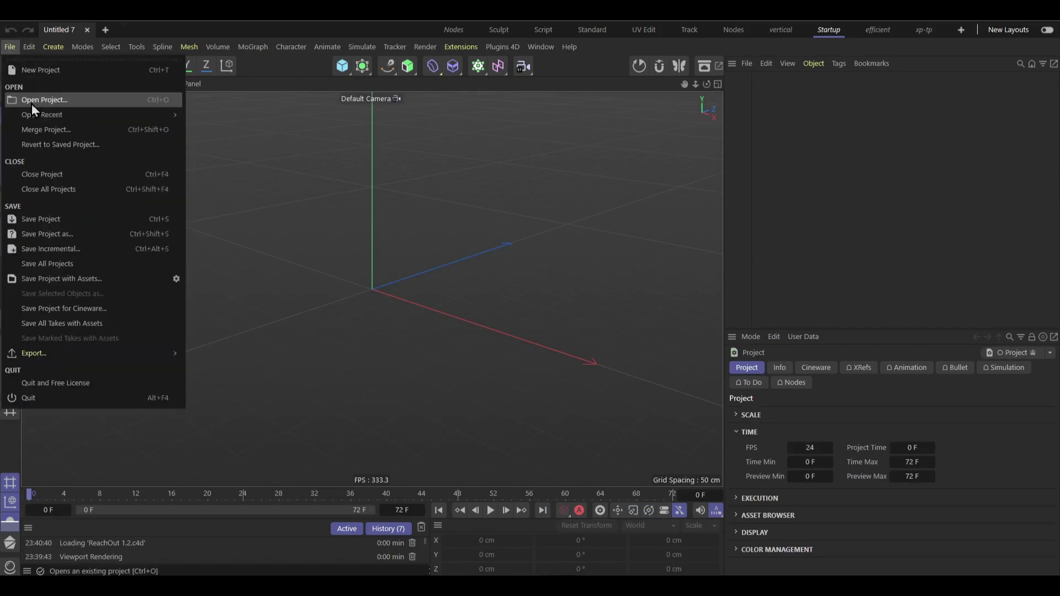
mouse_move(32, 114)
click(329, 125)
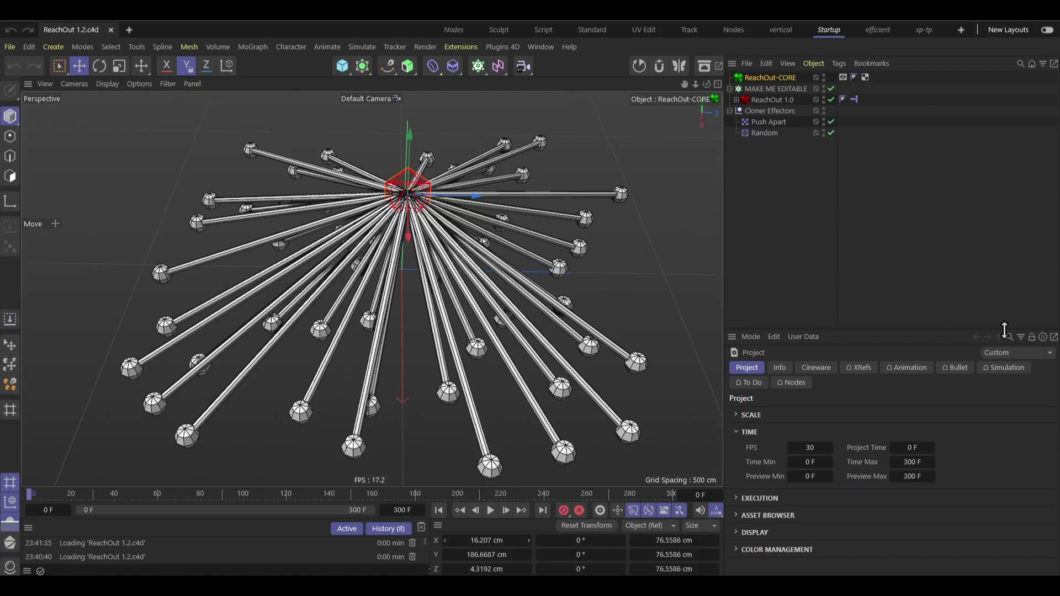
Step: Convert the MAKE ME EDITABLE cloner into editable objects
click(773, 79)
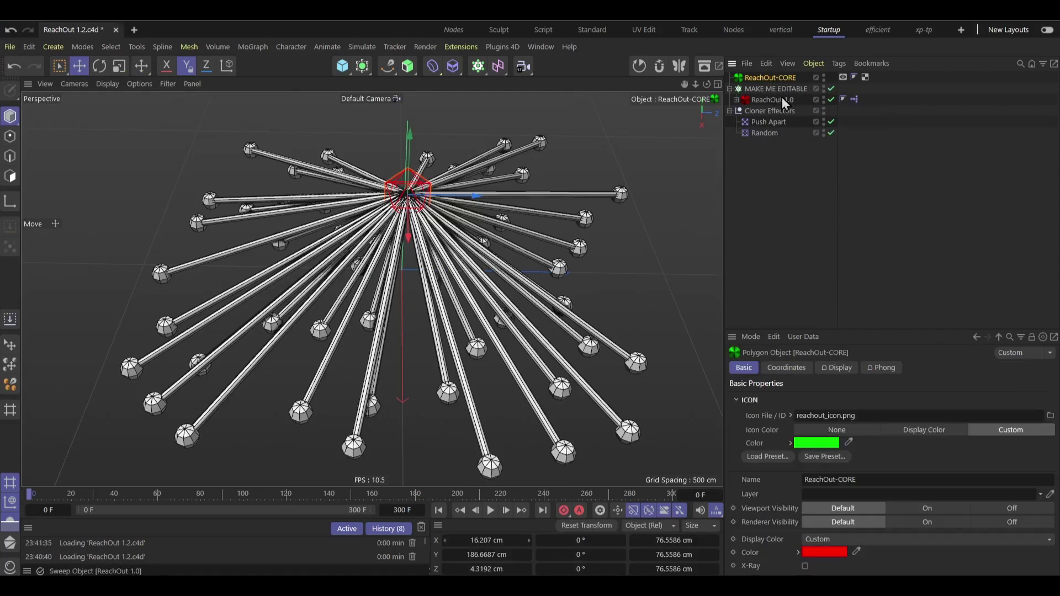
ctrl+click(786, 102)
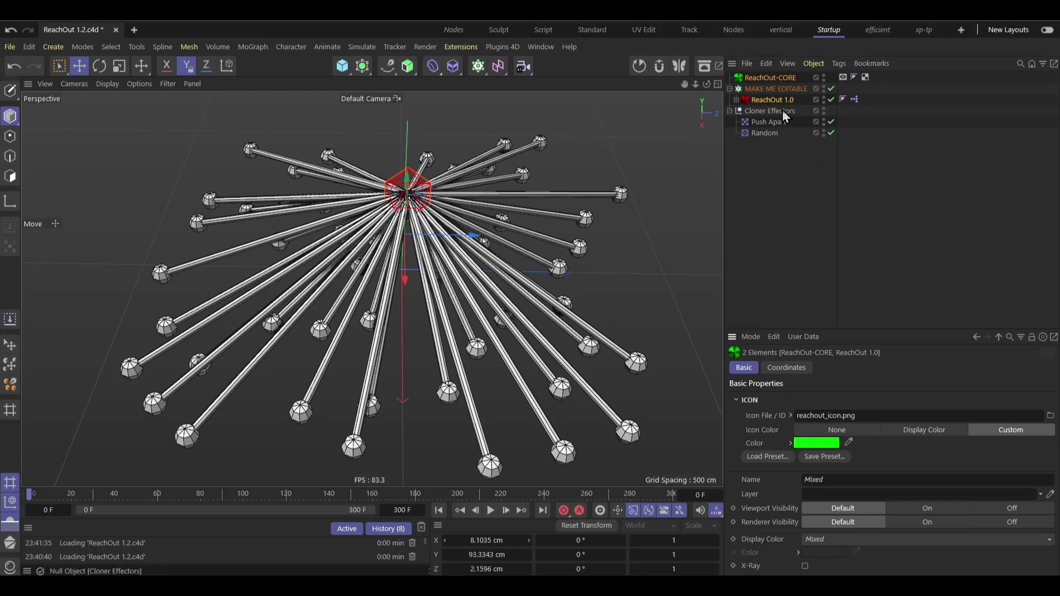
click(795, 92)
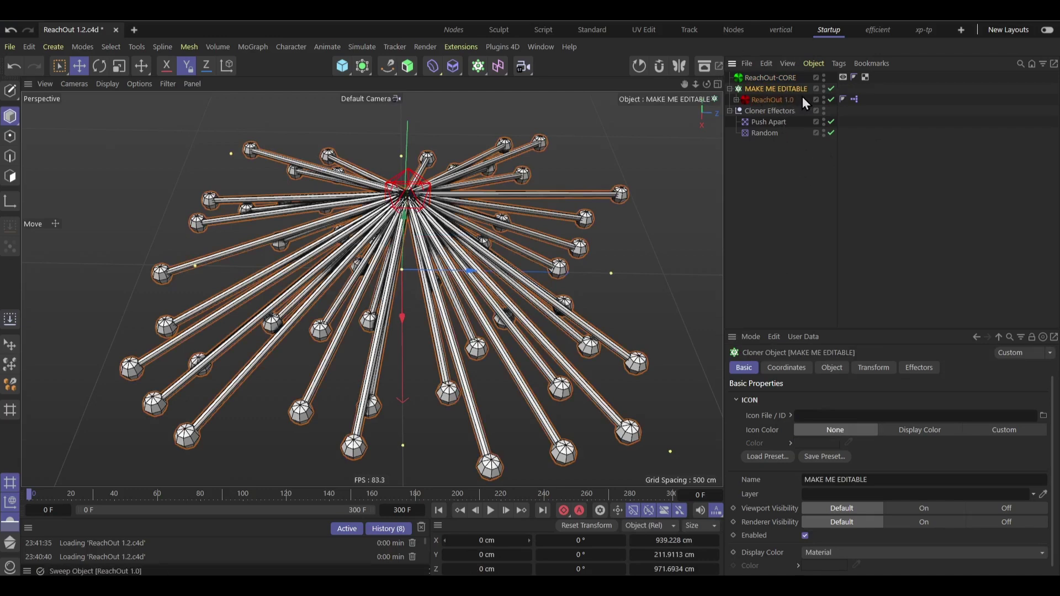
key(c)
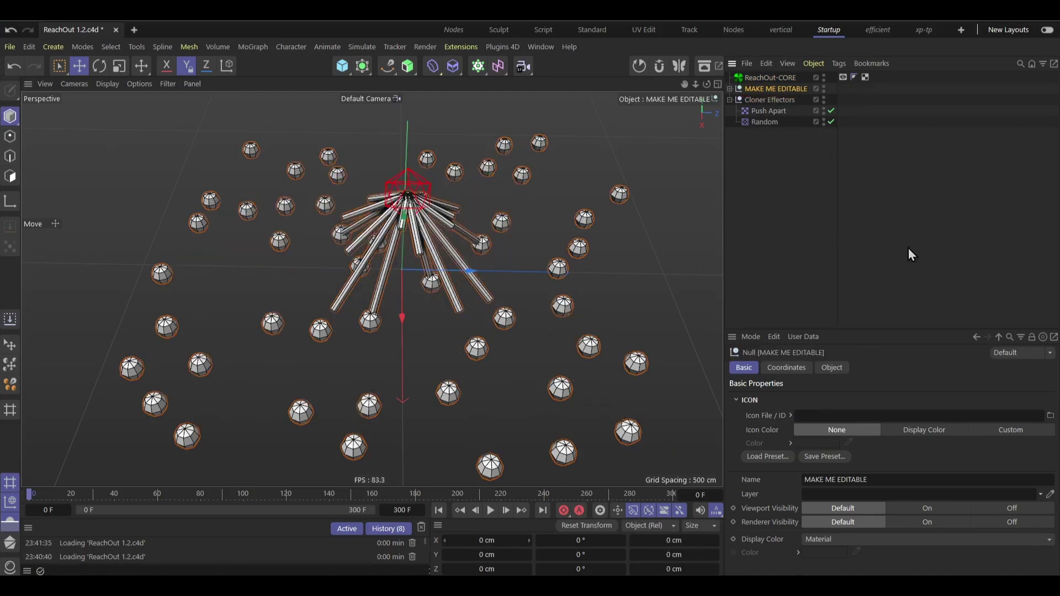
Step: Move ReachOut-CORE horizontally across the field of clones to about X 182 cm, Z 282 cm
click(775, 78)
drag(602, 261, 713, 191)
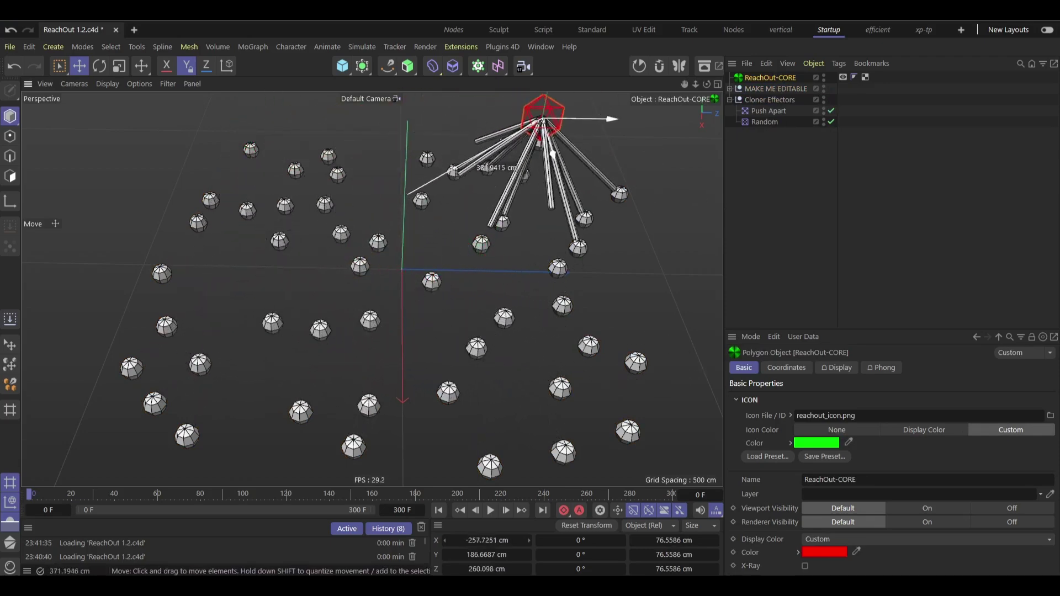
drag(552, 154, 606, 272)
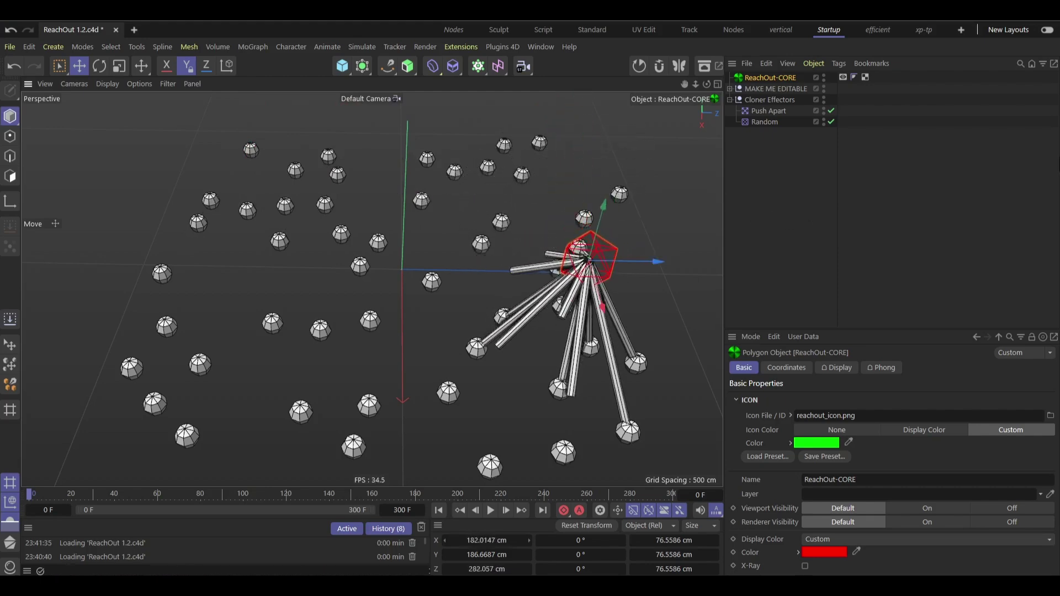
Step: Undo the ReachOut-CORE moves and the cloner's conversion to editable objects
key(ctrl+z)
key(ctrl+z)
key(ctrl+z)
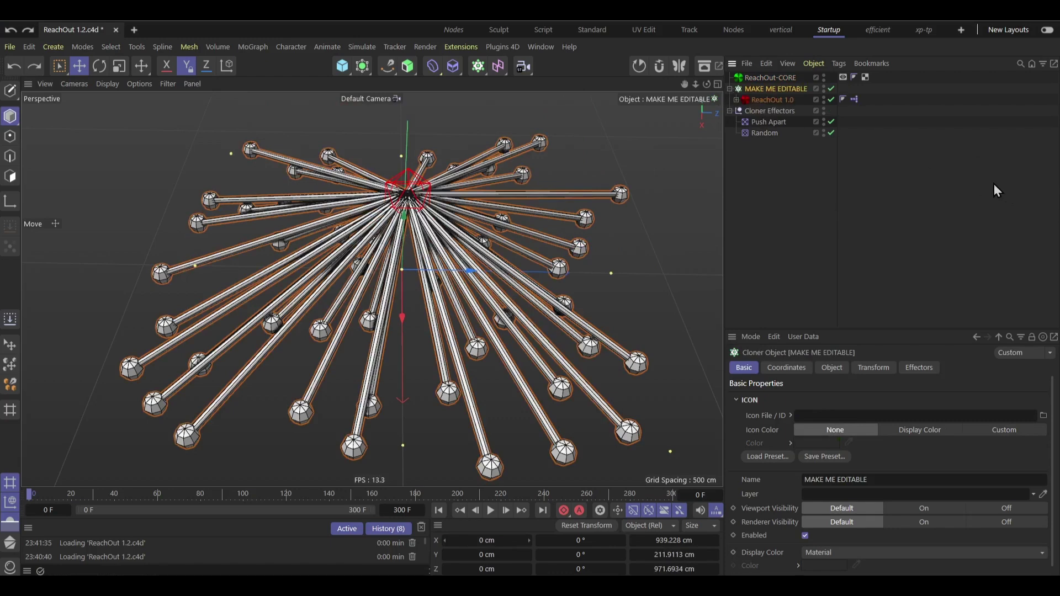
Step: Copy ReachOut-CORE and ReachOut 1.0 together into a new project
click(790, 79)
ctrl+click(784, 100)
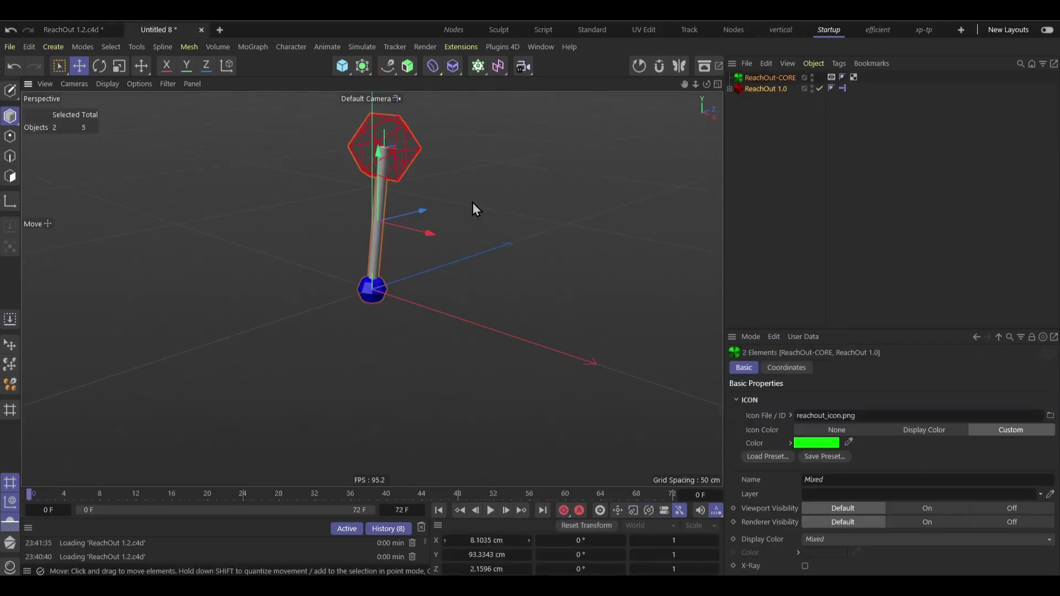
Step: Move ReachOut 1.0 away from the origin to about X 173, Y -41, Z 41 cm, and undo the move
click(777, 92)
alt+drag(478, 257, 499, 267)
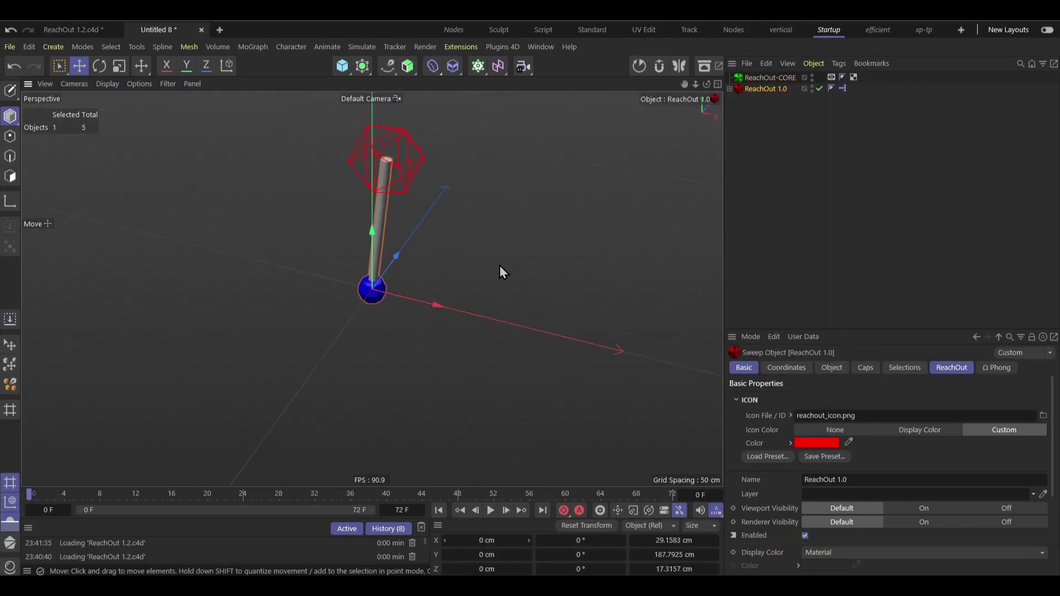
alt+middle_drag(572, 266, 588, 310)
drag(589, 310, 719, 347)
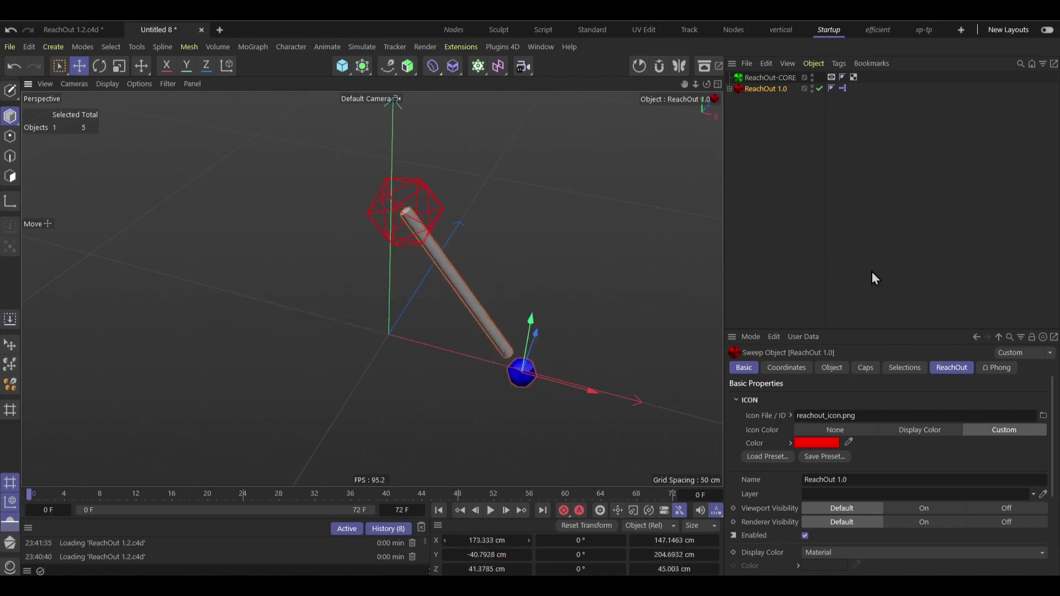
key(ctrl+z)
Step: Move ReachOut-CORE up and away from the ReachOut 1.0 sphere to about X -173, Y 239, Z 6 cm
click(773, 78)
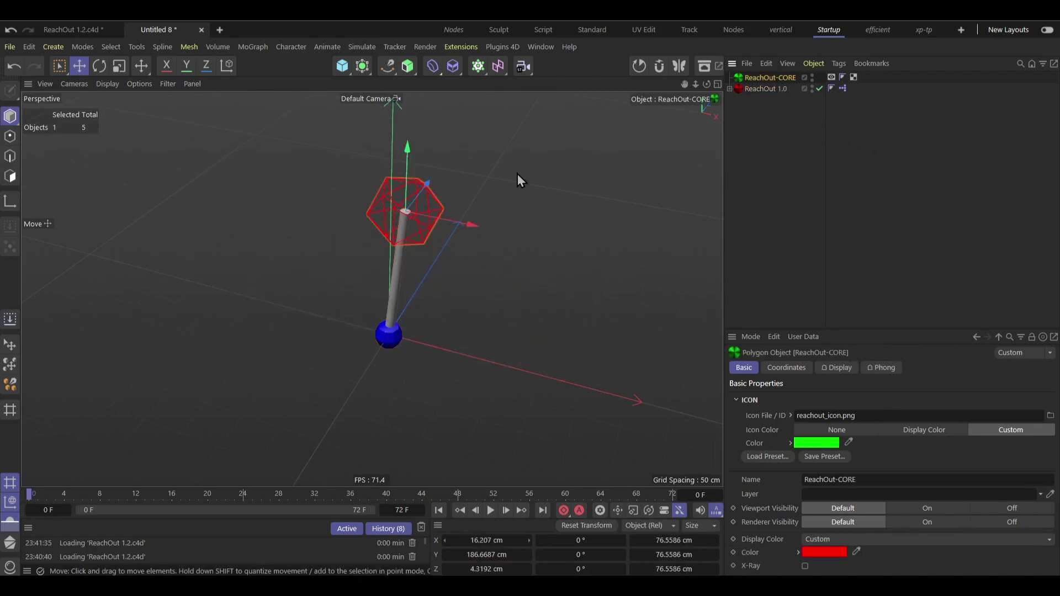
alt+drag(437, 197, 292, 228)
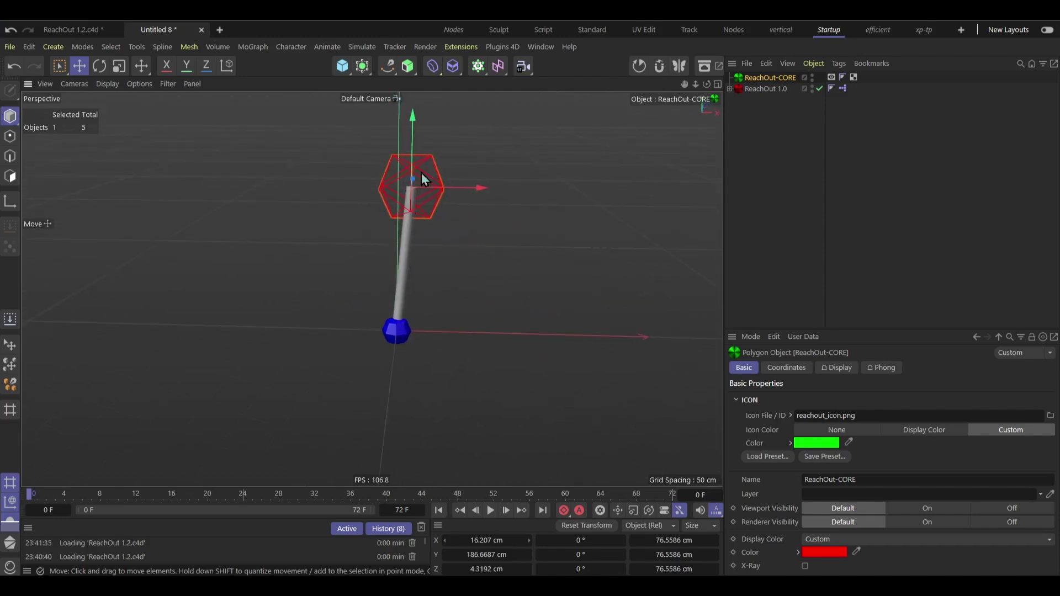
drag(422, 173, 268, 134)
Step: Place a duplicate of ReachOut 1.0 beside the original and move ReachOut-CORE to about X -110, Y 285, Z 50 cm
click(773, 89)
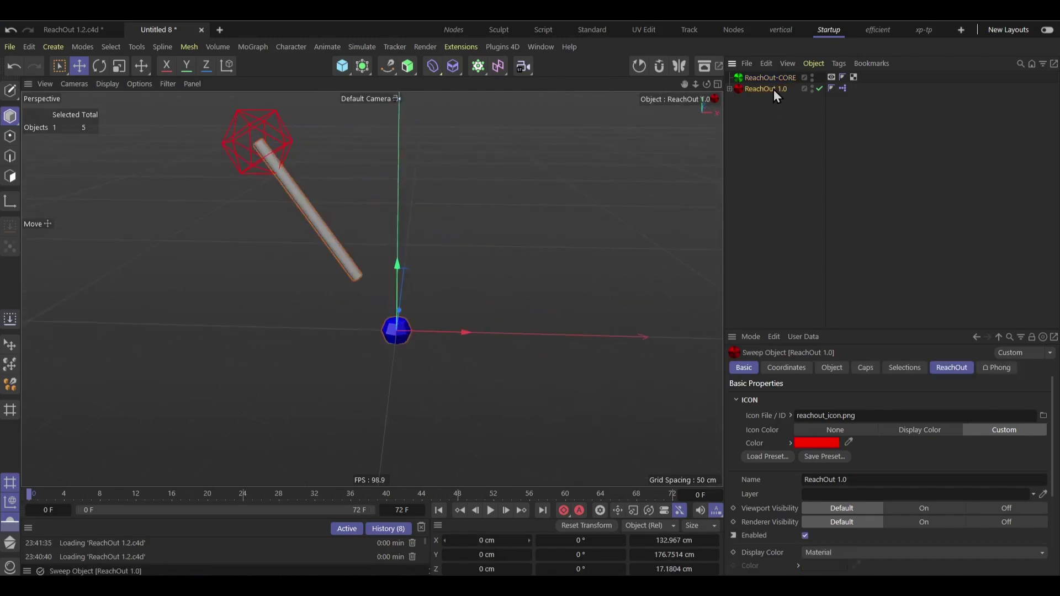
ctrl+drag(541, 237, 405, 225)
click(779, 87)
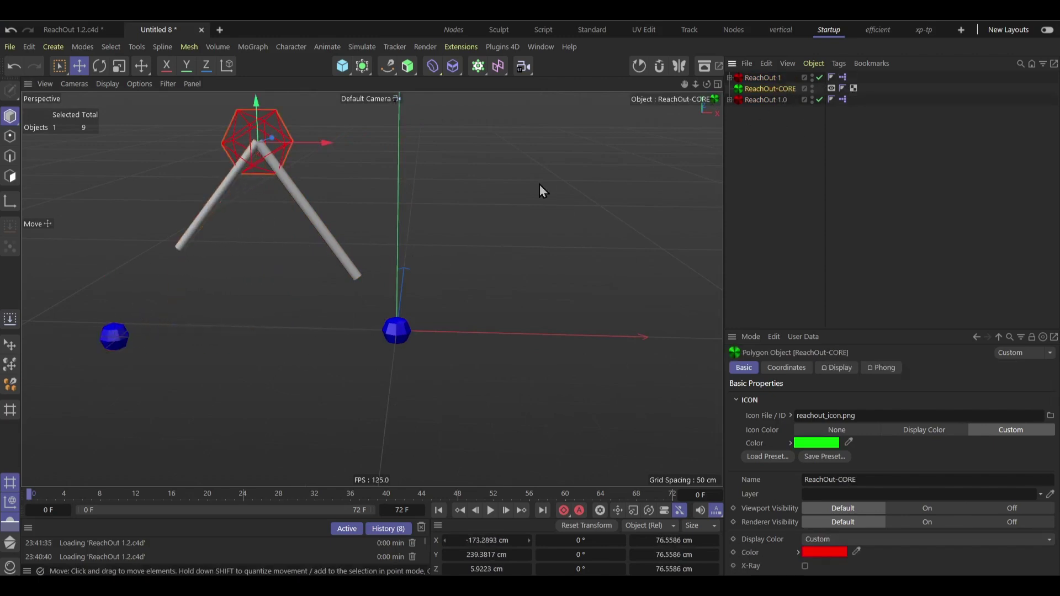
alt+drag(539, 185, 586, 291)
drag(586, 292, 364, 320)
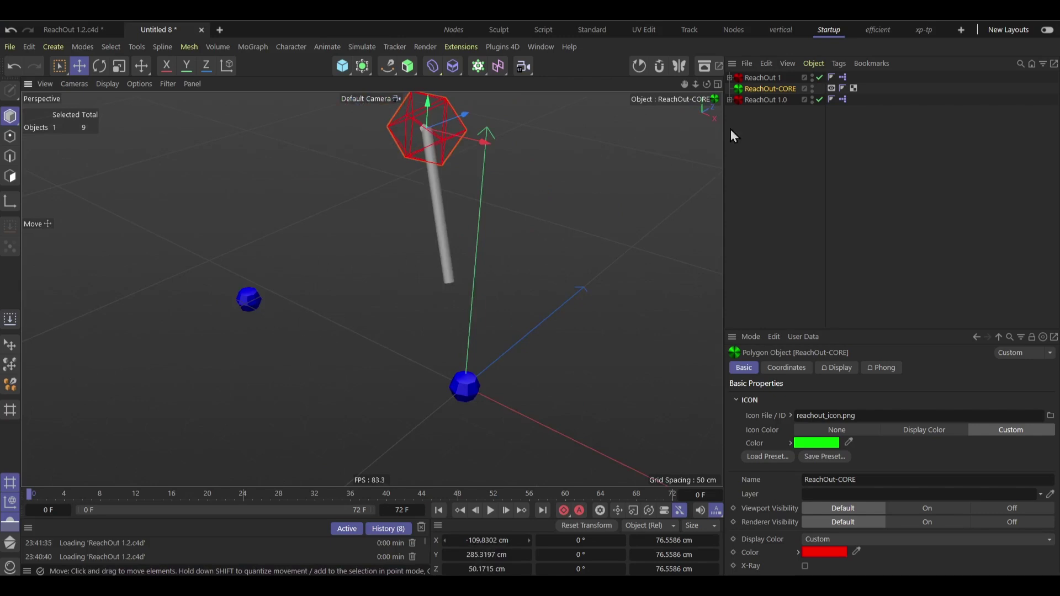
Step: Delete the duplicate ReachOut 1, keeping the original ReachOut 1.0 and the core
click(766, 102)
click(768, 79)
key(Delete)
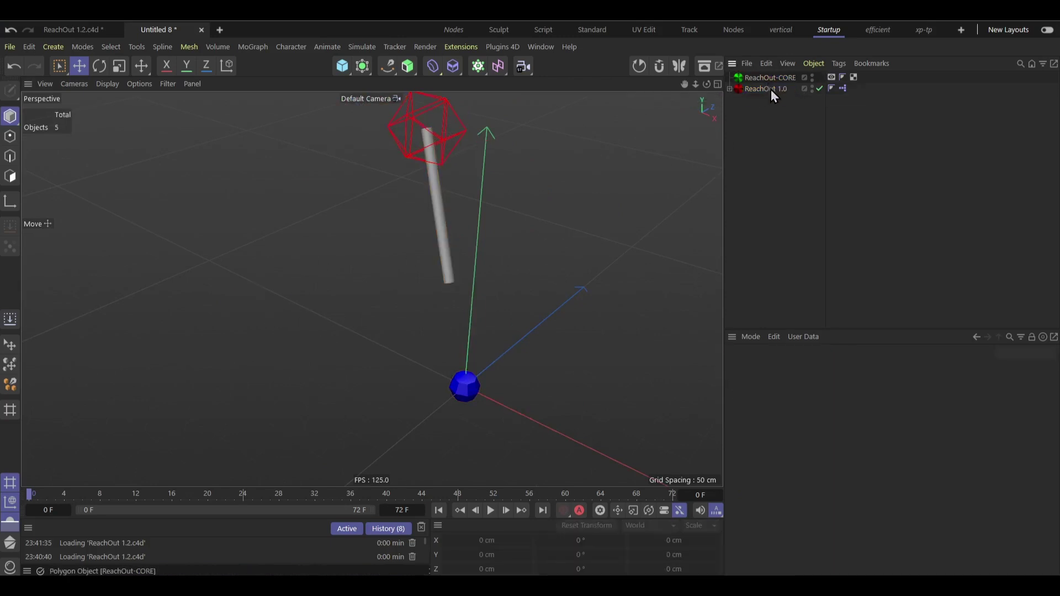
Step: Select ReachOut 1.0 and toggle the Y-axis lock so that objects only move horizontally
click(771, 89)
alt+drag(623, 192, 540, 166)
mouse_move(475, 217)
alt+mouse_down()
mouse_move(493, 220)
mouse_move(499, 240)
mouse_move(503, 228)
mouse_move(458, 229)
alt+mouse_up()
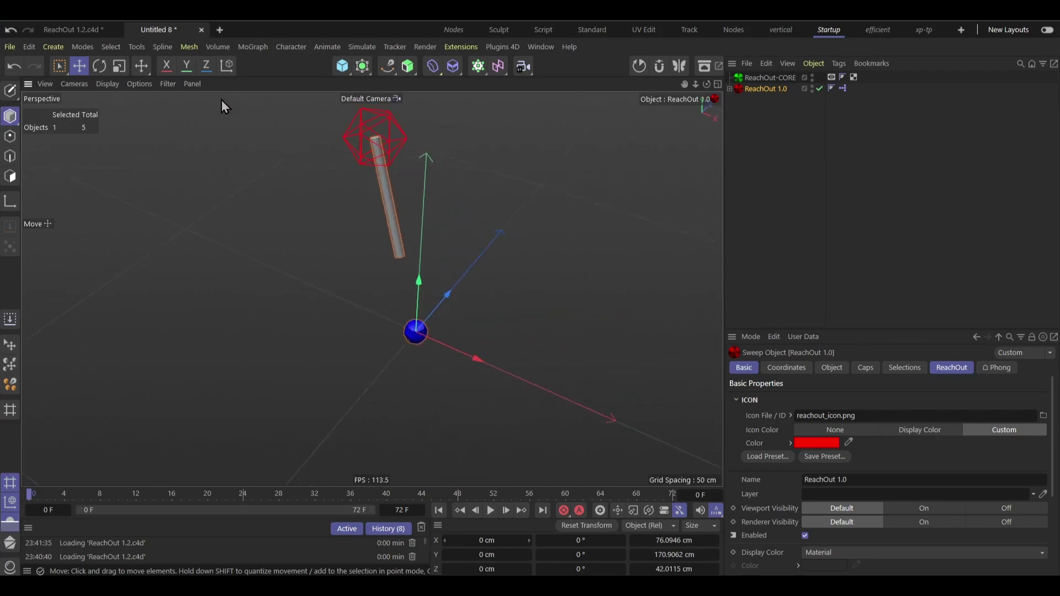
click(187, 66)
scroll(526, 268, down, 3)
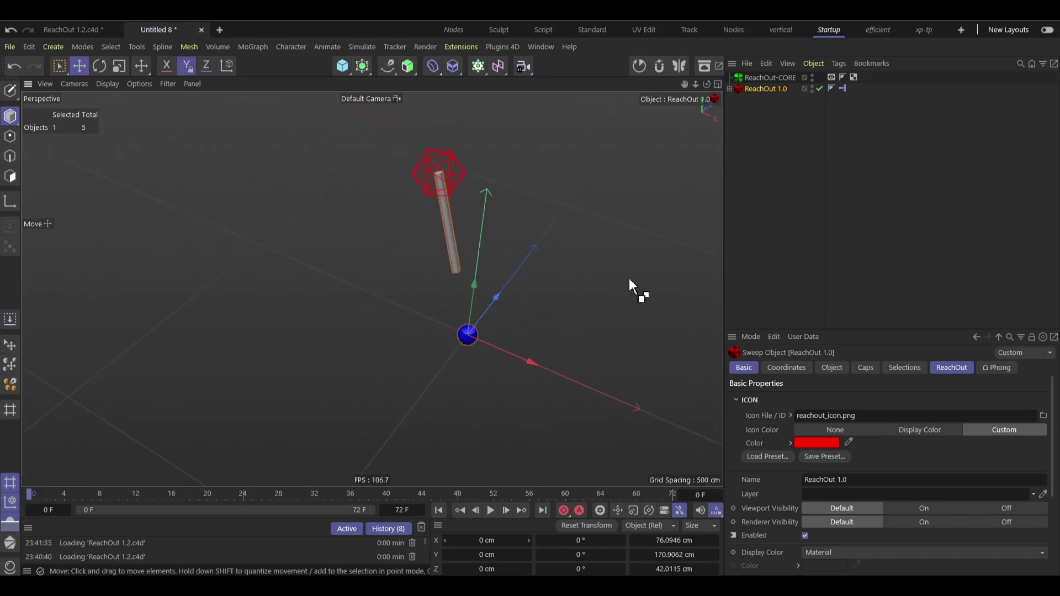
Step: Scatter duplicates of ReachOut 1.0 over the ground plane, including duplicating ten of the copies as a group
ctrl+drag(628, 277, 583, 270)
ctrl+drag(620, 242, 576, 213)
ctrl+drag(587, 214, 535, 232)
ctrl+drag(590, 230, 516, 232)
ctrl+drag(525, 232, 563, 203)
ctrl+drag(566, 201, 569, 163)
ctrl+drag(571, 159, 575, 141)
shift+click(765, 177)
ctrl+drag(585, 302, 578, 441)
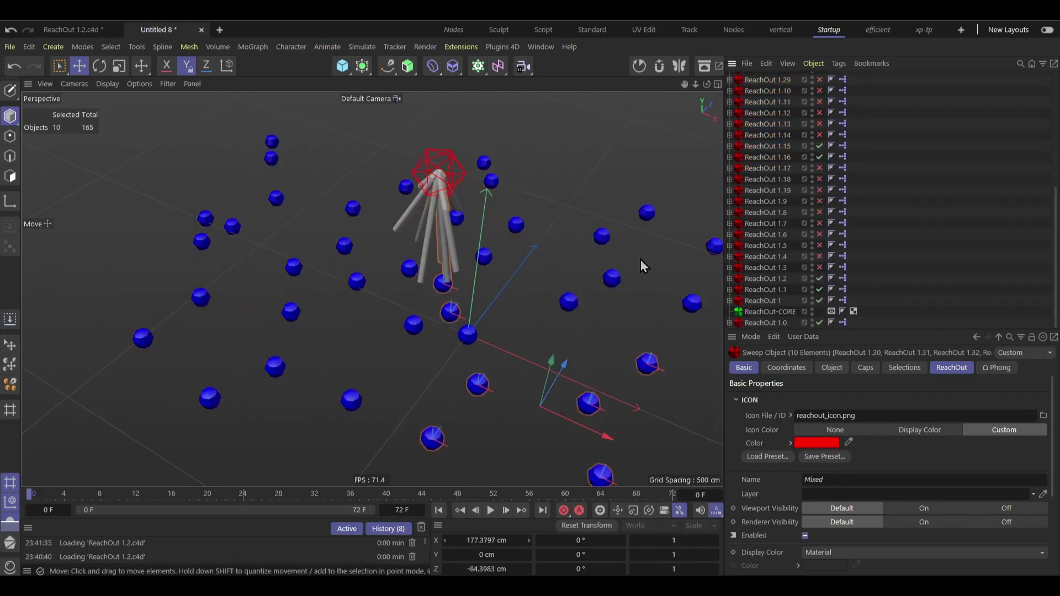
Step: Move ReachOut-CORE among the scattered copies to about X 14, Y 241, Z -11 cm
click(773, 312)
alt+drag(503, 233, 497, 173)
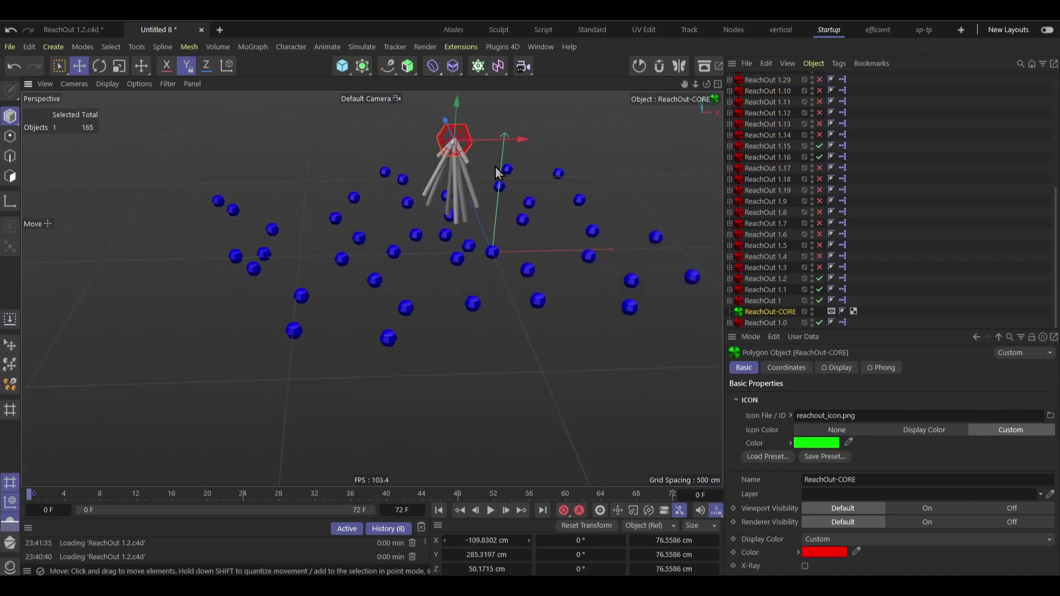
drag(456, 120, 457, 140)
alt+middle_drag(502, 140, 468, 187)
mouse_move(612, 165)
mouse_down()
mouse_move(544, 135)
mouse_move(712, 182)
mouse_move(686, 233)
mouse_move(567, 257)
mouse_move(446, 254)
mouse_move(389, 193)
mouse_move(609, 185)
mouse_move(637, 194)
mouse_move(628, 167)
mouse_move(628, 177)
mouse_up()
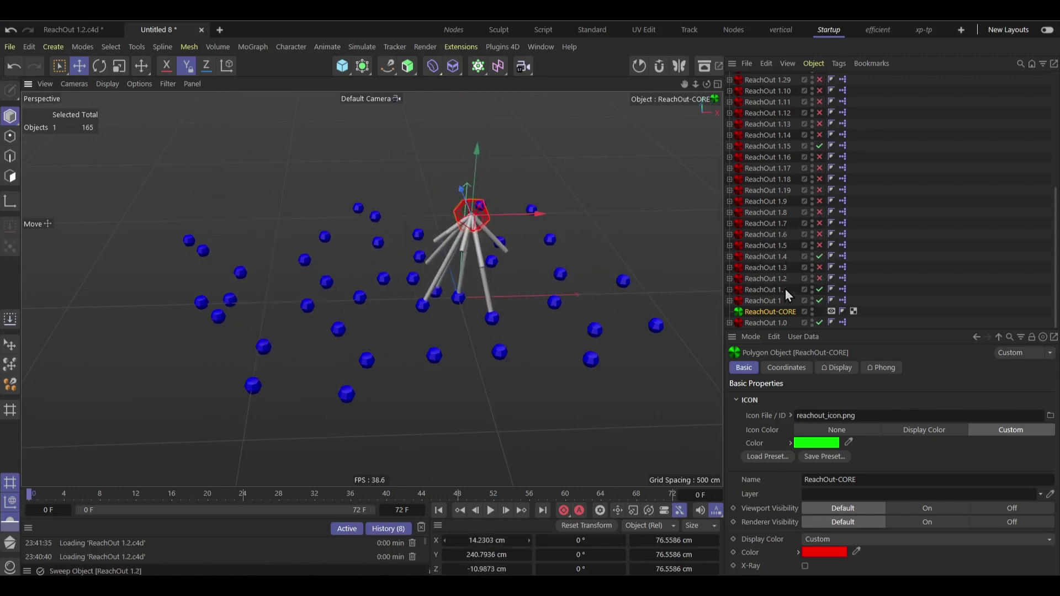
Step: Delete all the ReachOut duplicates, from ReachOut 1 through ReachOut 1.30 in the object list
click(775, 302)
scroll(774, 208, up, 5)
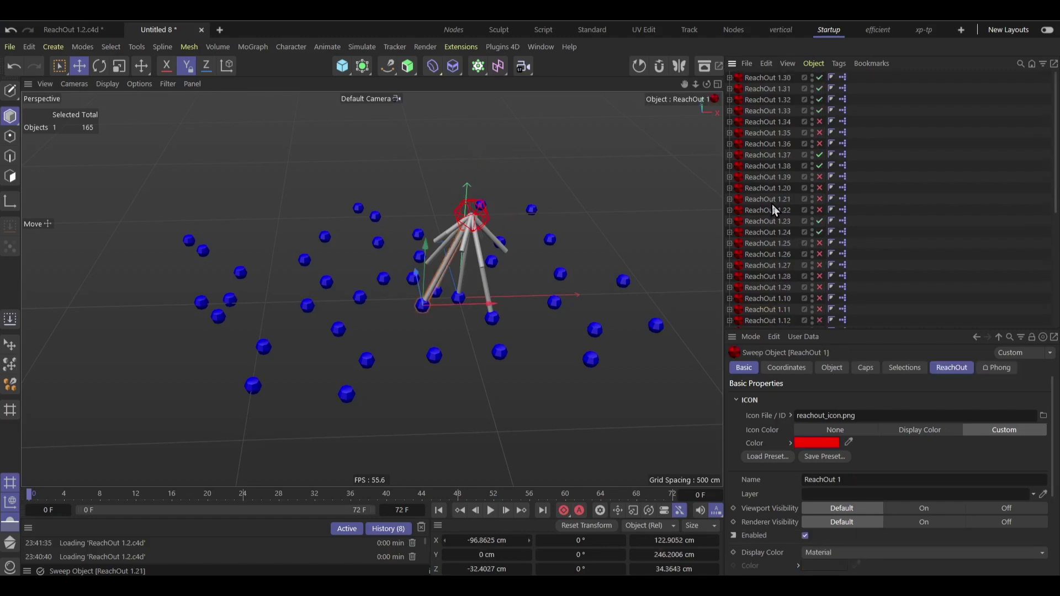
shift+click(783, 82)
key(Delete)
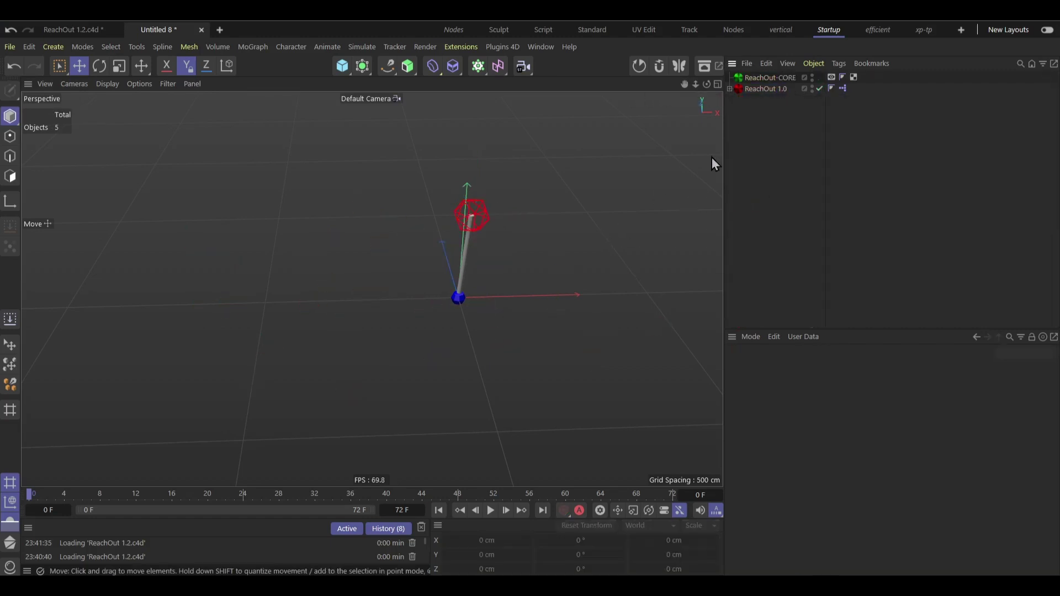
Step: Add a Cloner, make ReachOut 1.0 its child, and show the Cloner's properties
click(766, 90)
alt+drag(536, 167, 445, 243)
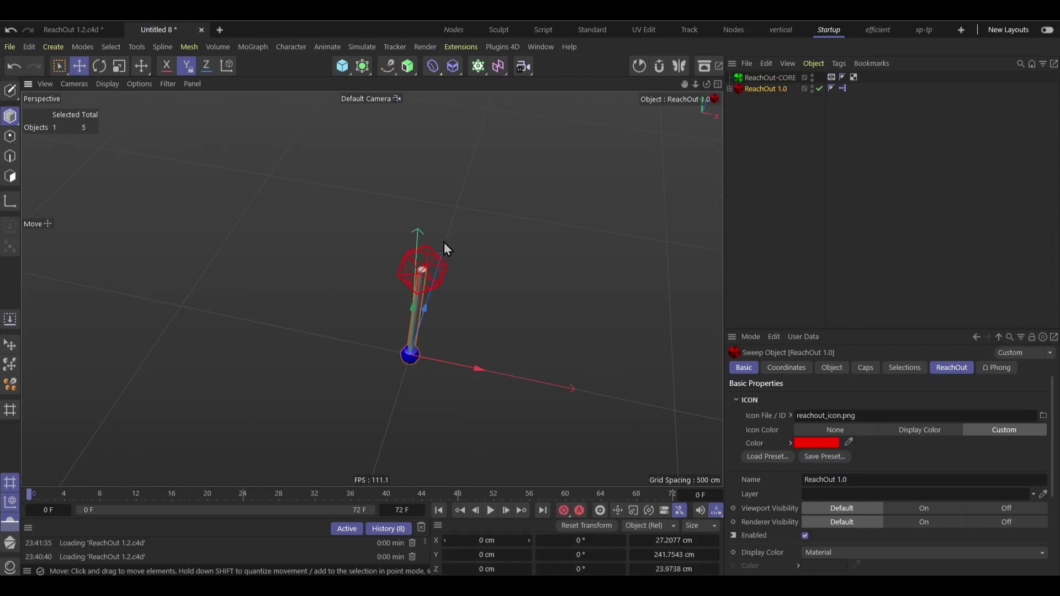
alt+middle_drag(444, 243, 442, 127)
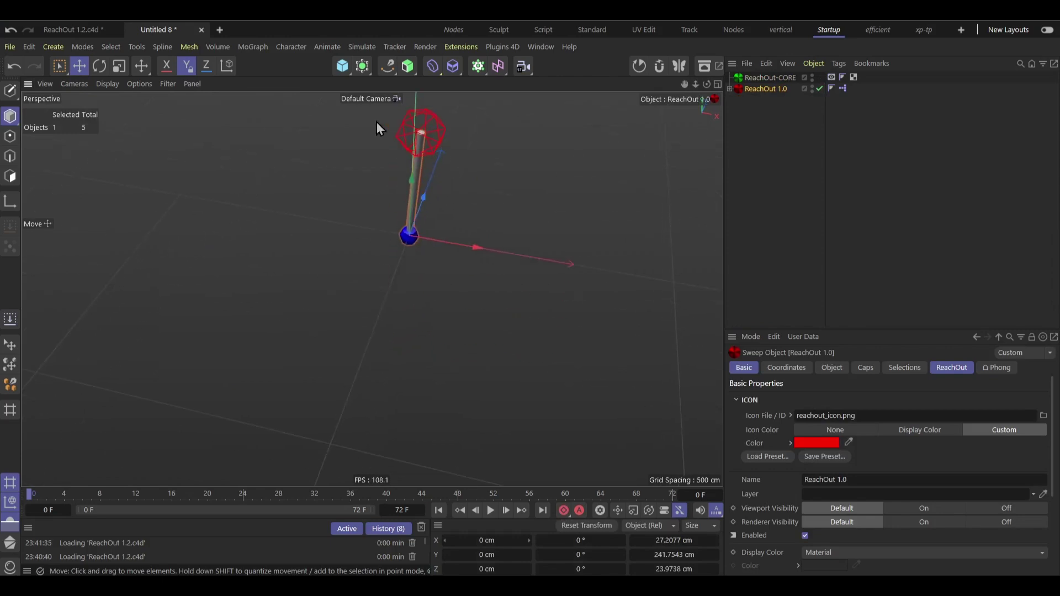
click(482, 65)
click(505, 83)
drag(768, 100, 758, 78)
alt+drag(507, 224, 498, 198)
alt+middle_drag(498, 197, 491, 243)
click(784, 101)
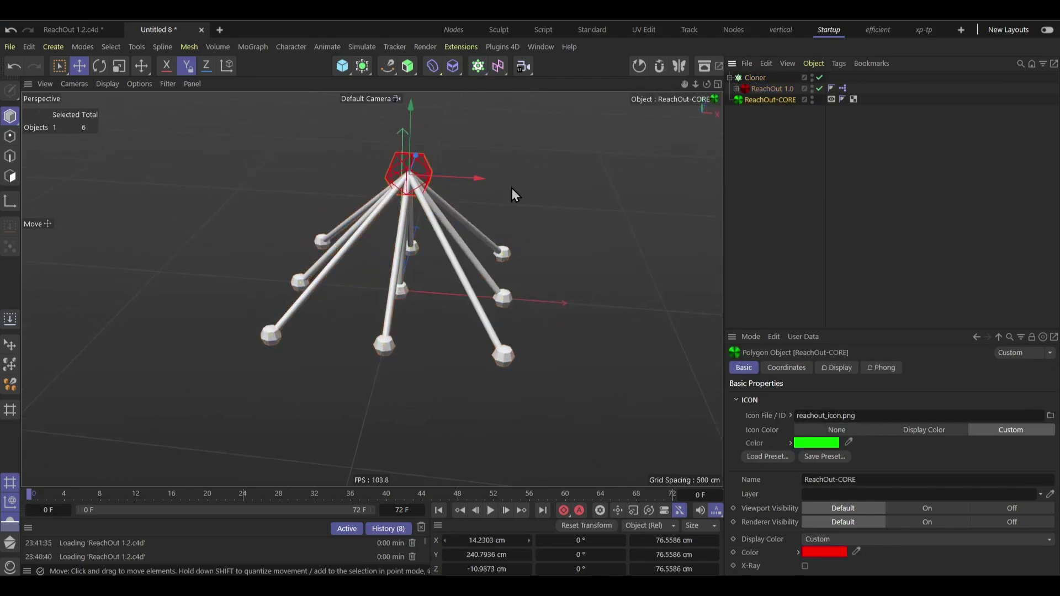
click(755, 78)
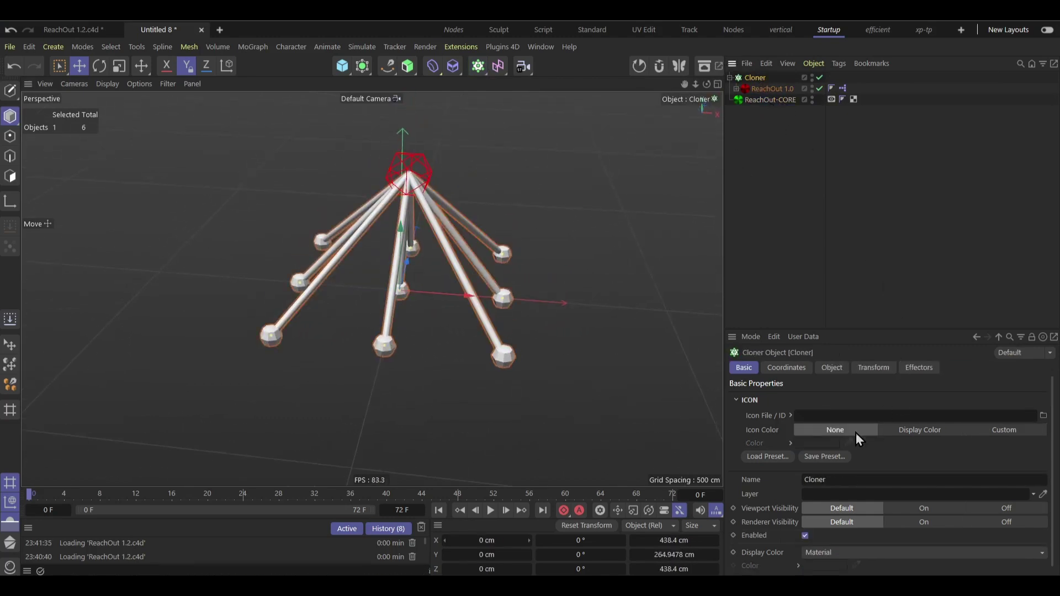
Step: Move ReachOut-CORE along the X axis to about -284 cm
click(781, 103)
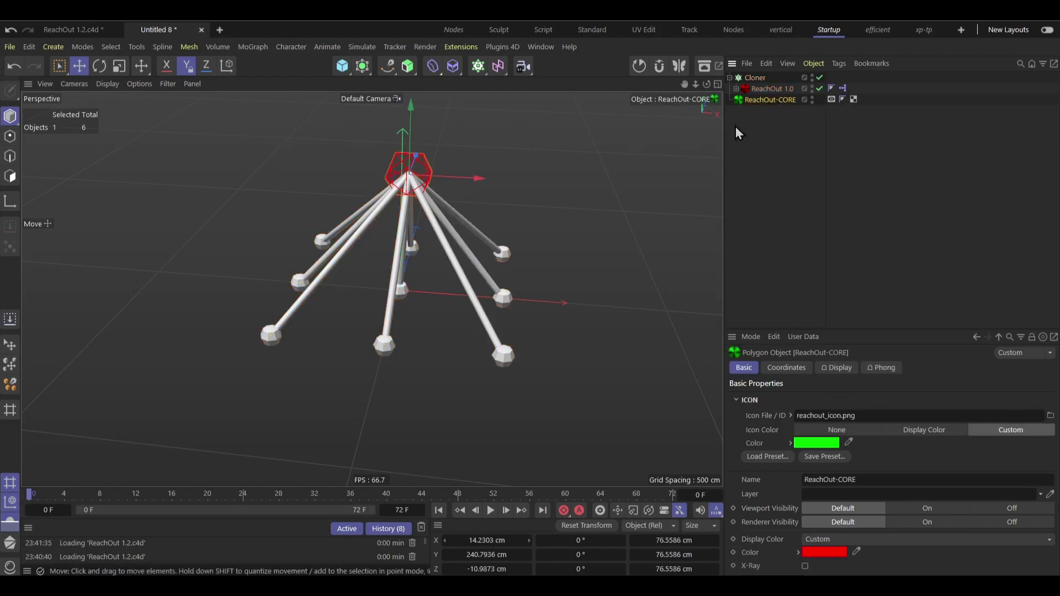
drag(472, 186, 309, 186)
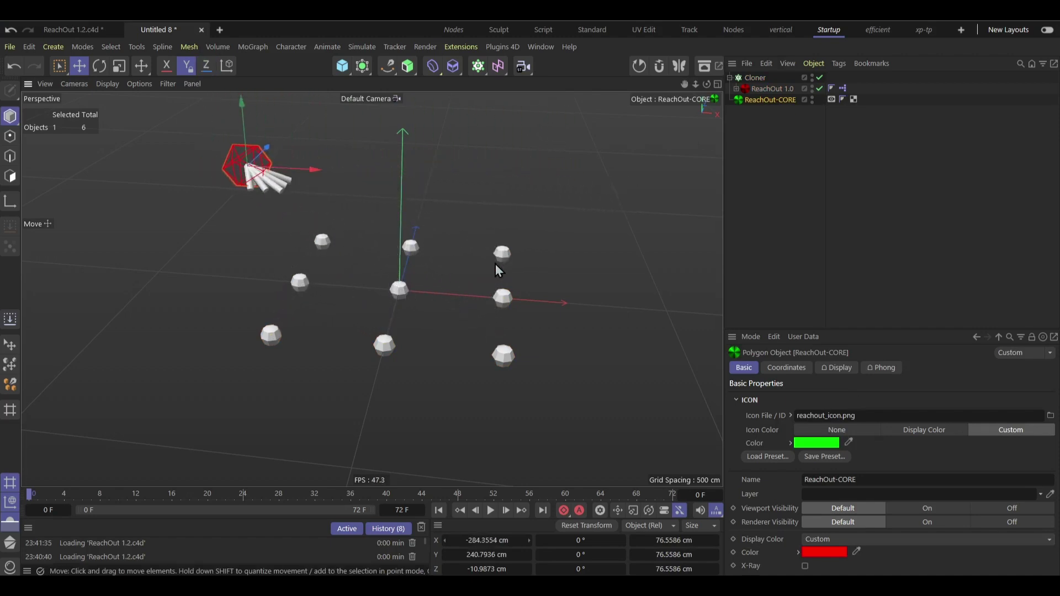
Step: Set the Cloner's grid count to 5 along X and 5 along Z
click(776, 78)
click(832, 369)
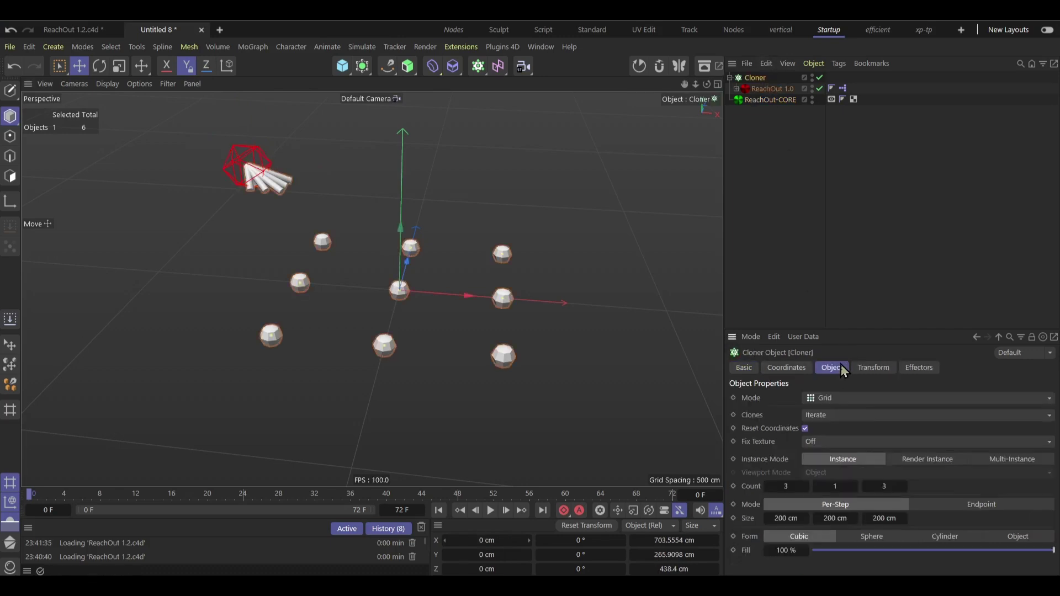
click(808, 486)
click(808, 486)
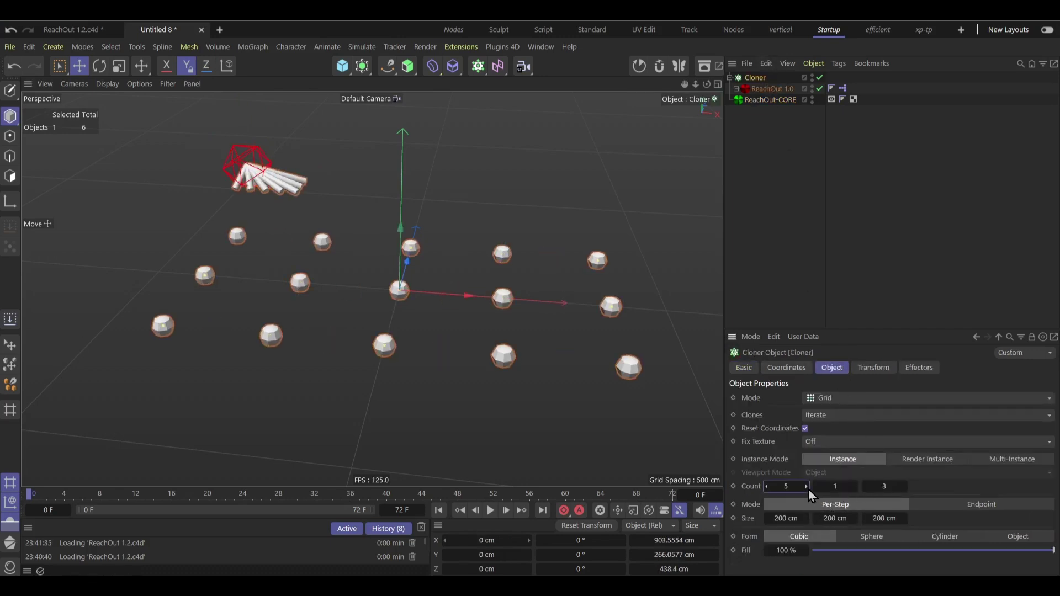
click(906, 486)
click(906, 486)
Step: Switch the Cloner's grid to Endpoint mode with an X size of 813 cm and a count of 7 by 1 by 9
click(915, 506)
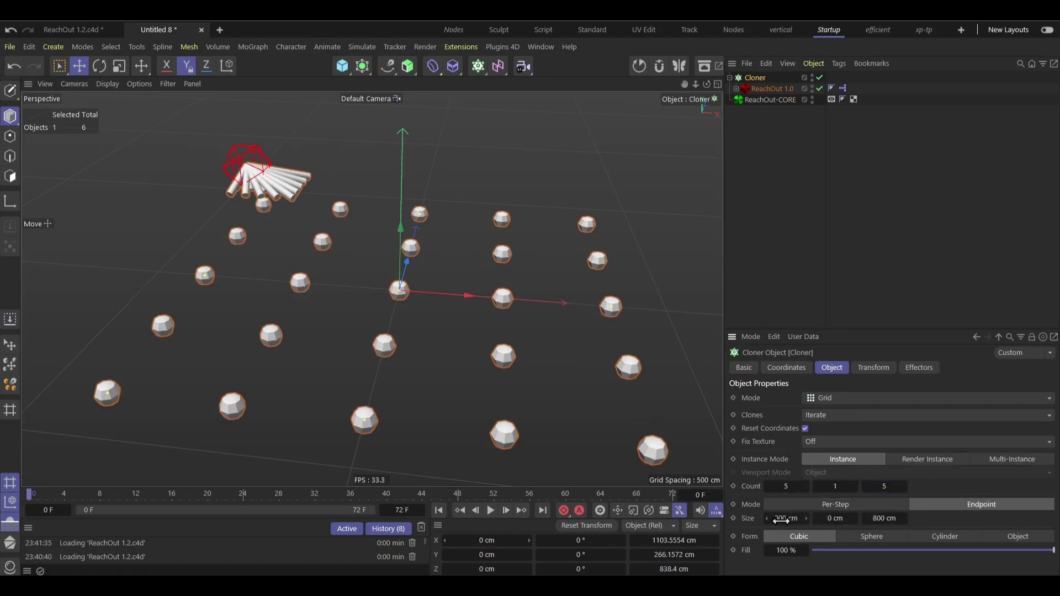
drag(779, 519, 788, 520)
drag(798, 484, 810, 484)
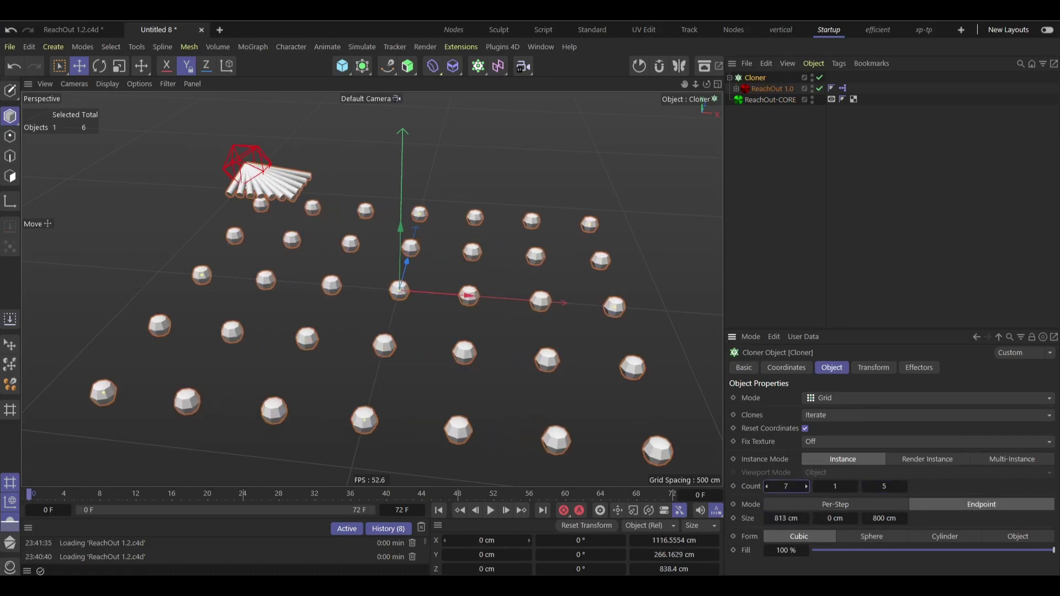
drag(890, 486, 912, 486)
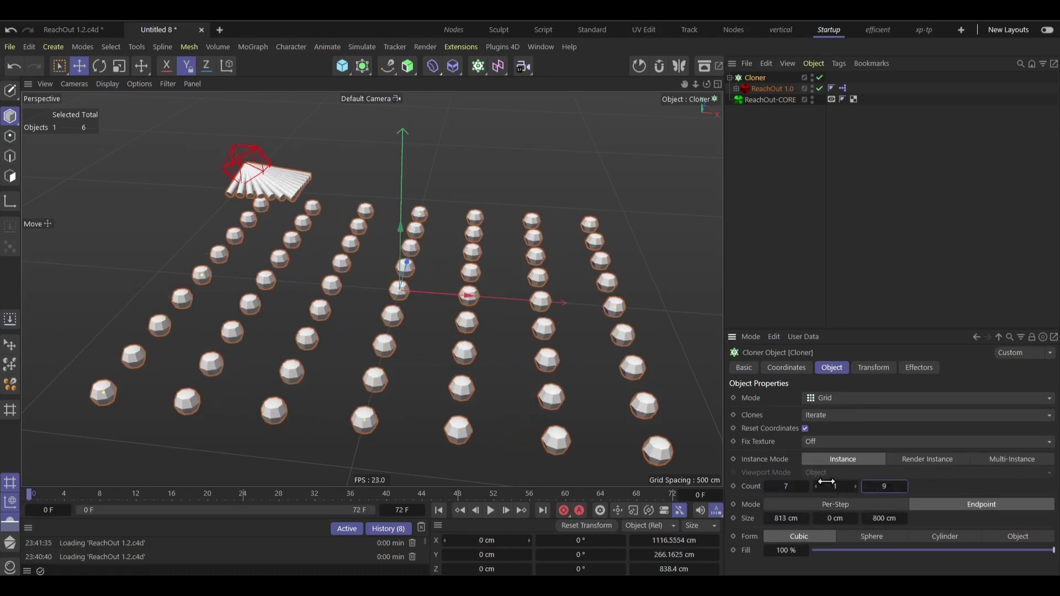
Step: Add a Random effector to the Cloner and set its Y position variation to 0 cm
mouse_move(574, 313)
alt+mouse_down()
mouse_move(523, 399)
mouse_move(468, 321)
mouse_move(539, 317)
mouse_move(540, 284)
mouse_move(597, 219)
mouse_move(523, 214)
alt+mouse_up()
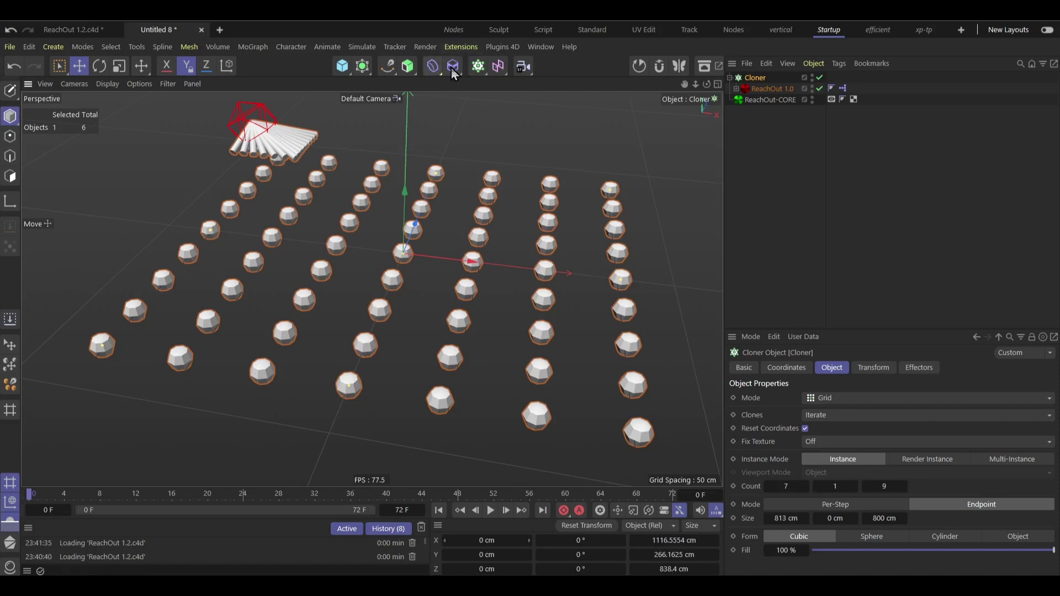
click(479, 67)
click(769, 124)
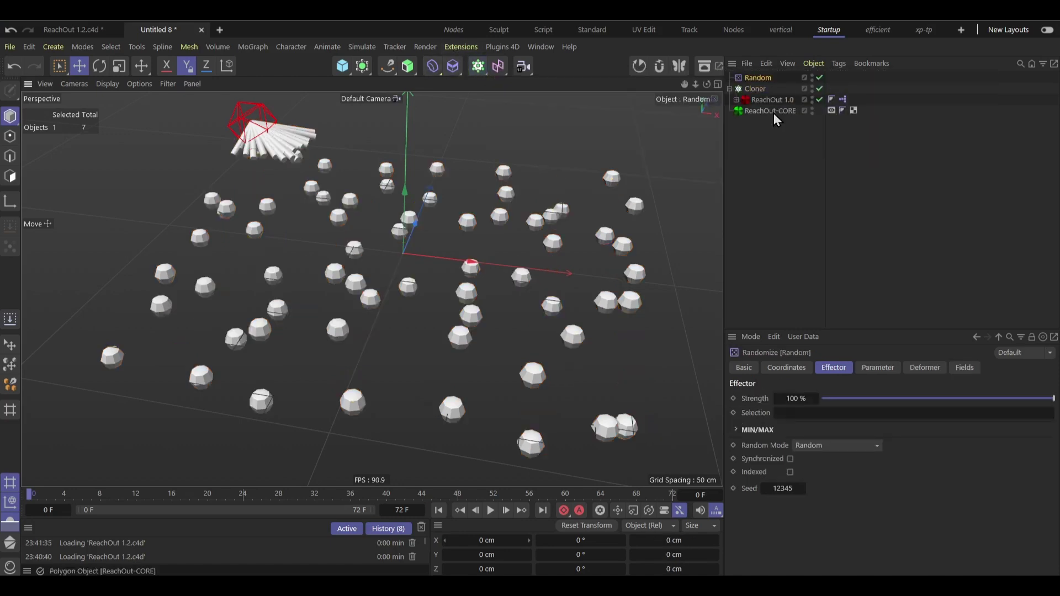
click(878, 369)
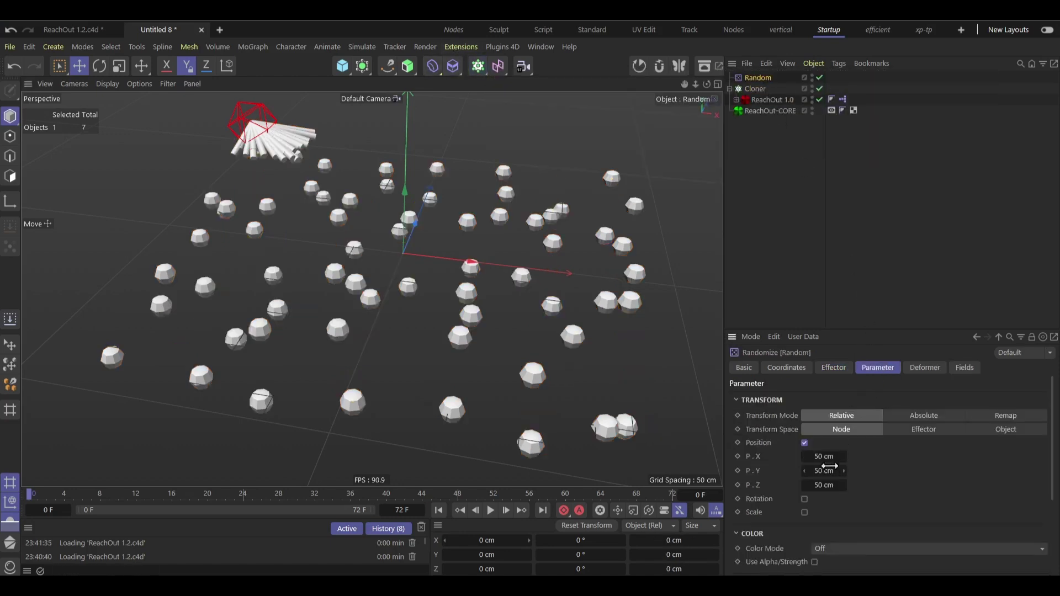
text(0)
key(Return)
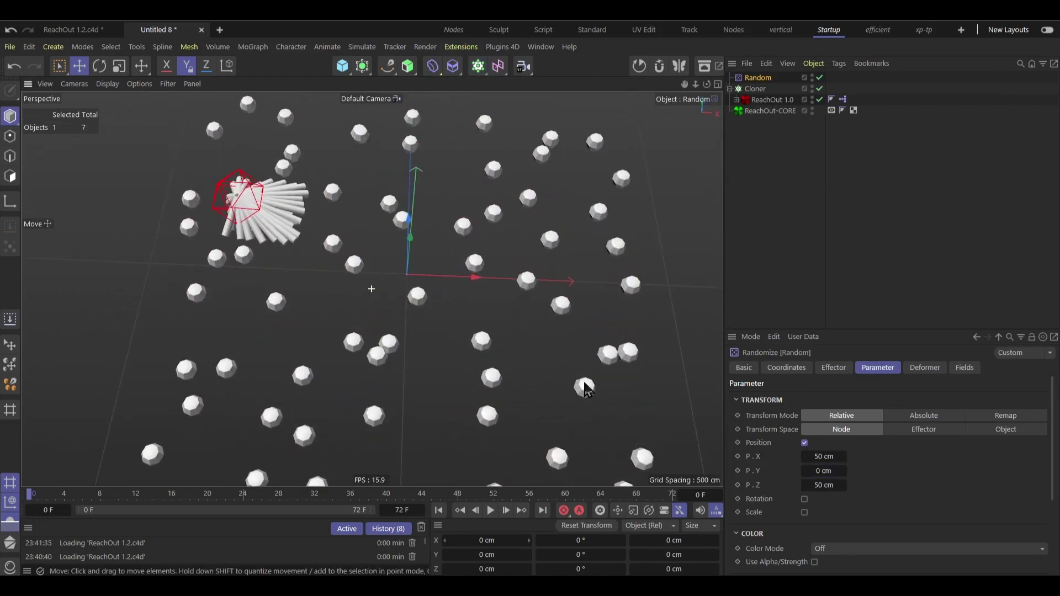
Step: Reduce the Random effector's strength to 87 % and inspect the spacing between the closest clones
click(834, 368)
drag(878, 399, 1027, 405)
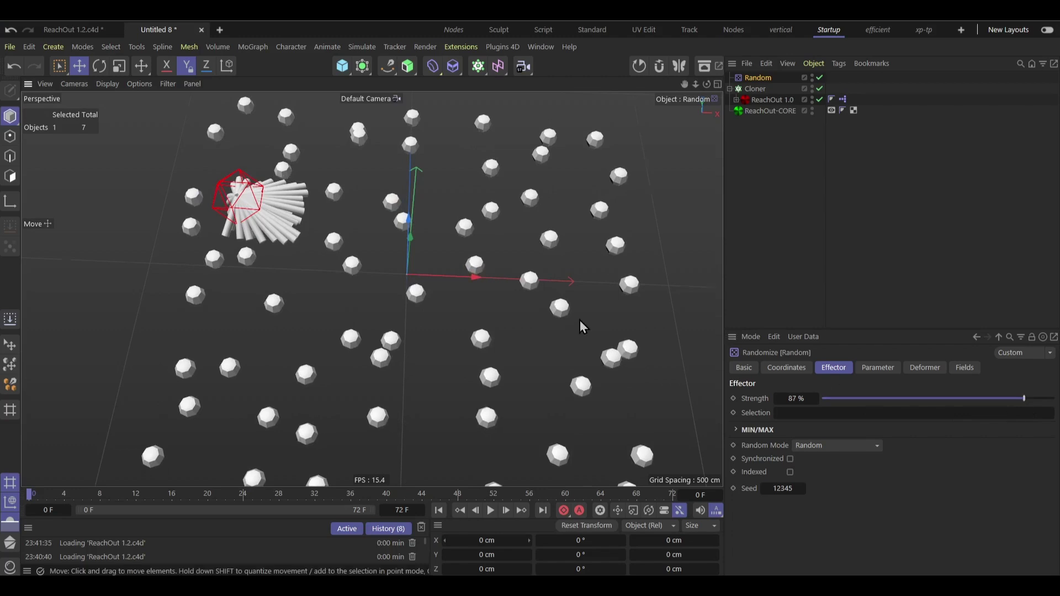
scroll(445, 284, up, 5)
scroll(445, 280, up, 10)
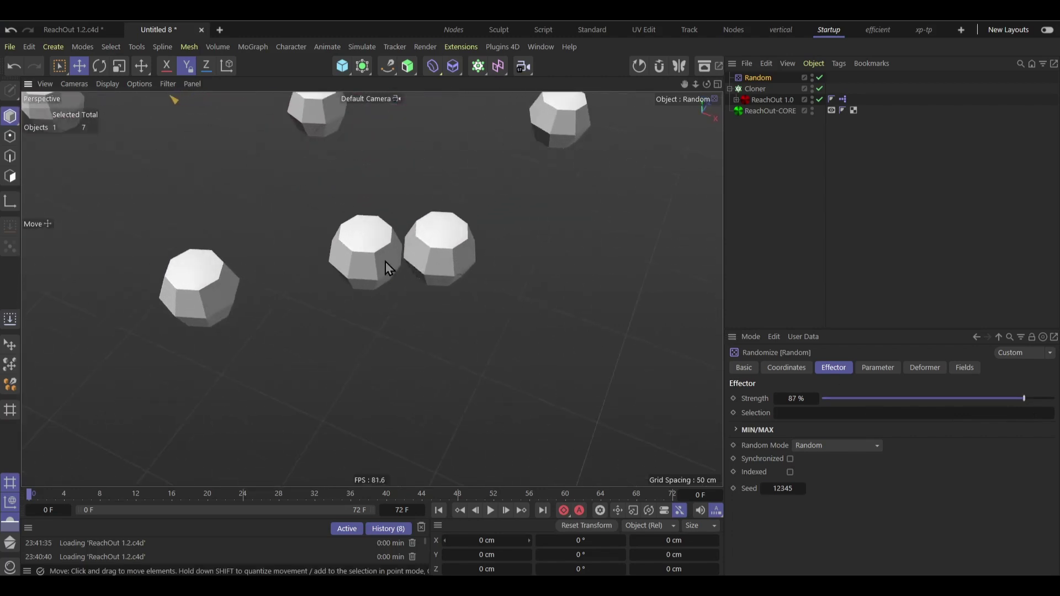
scroll(422, 268, down, 12)
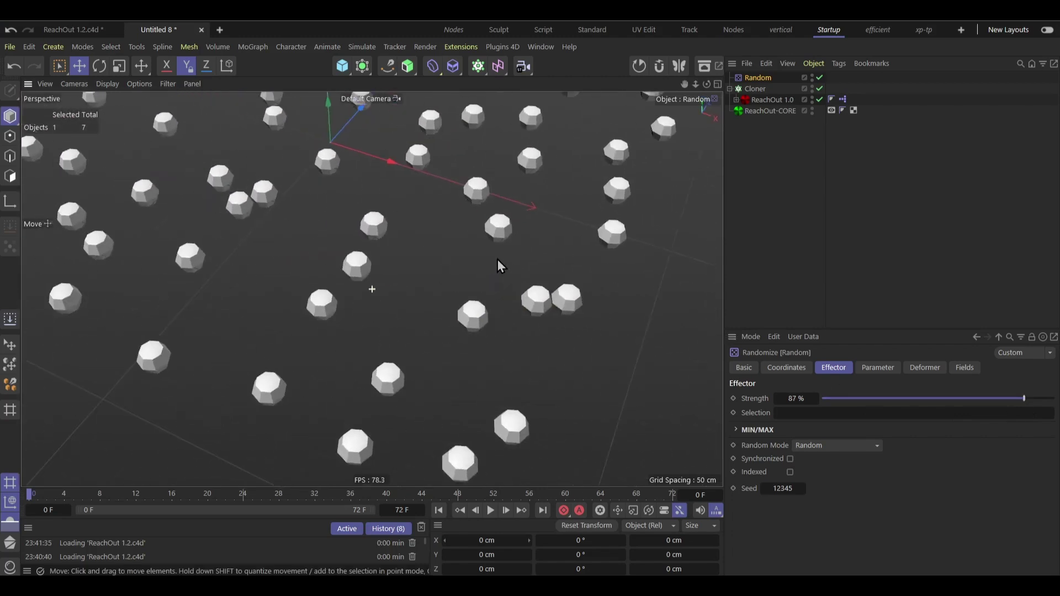
Step: Add a Push Apart effector to the Cloner with a radius of 29 cm
click(756, 89)
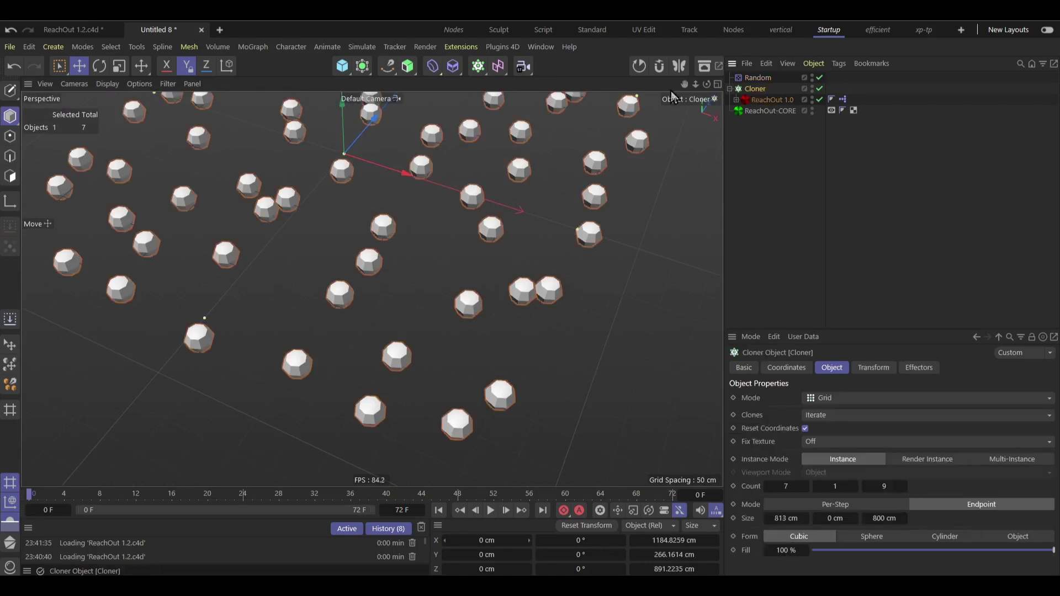
click(476, 68)
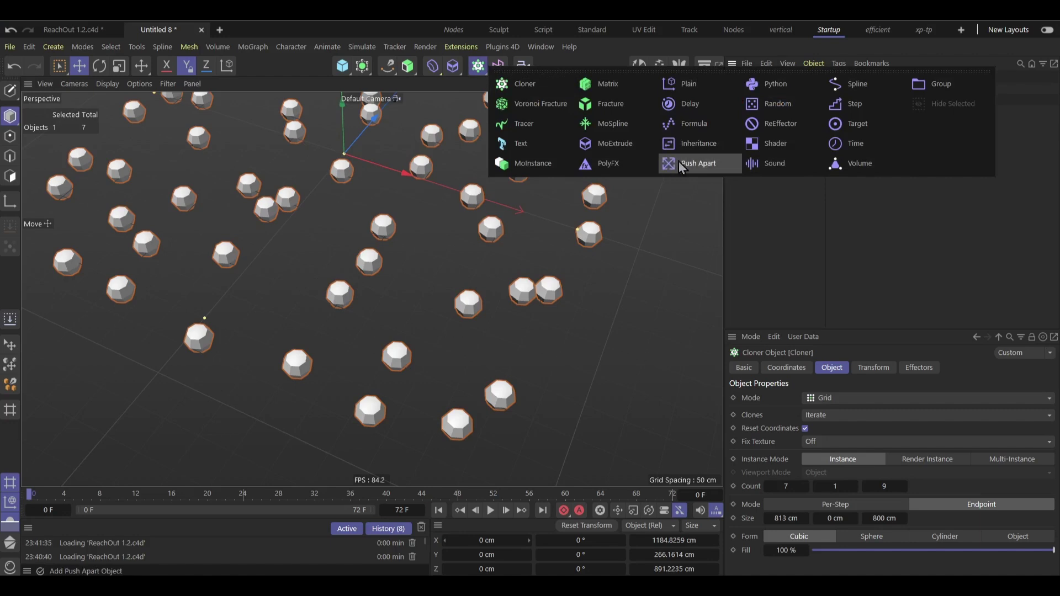
click(694, 164)
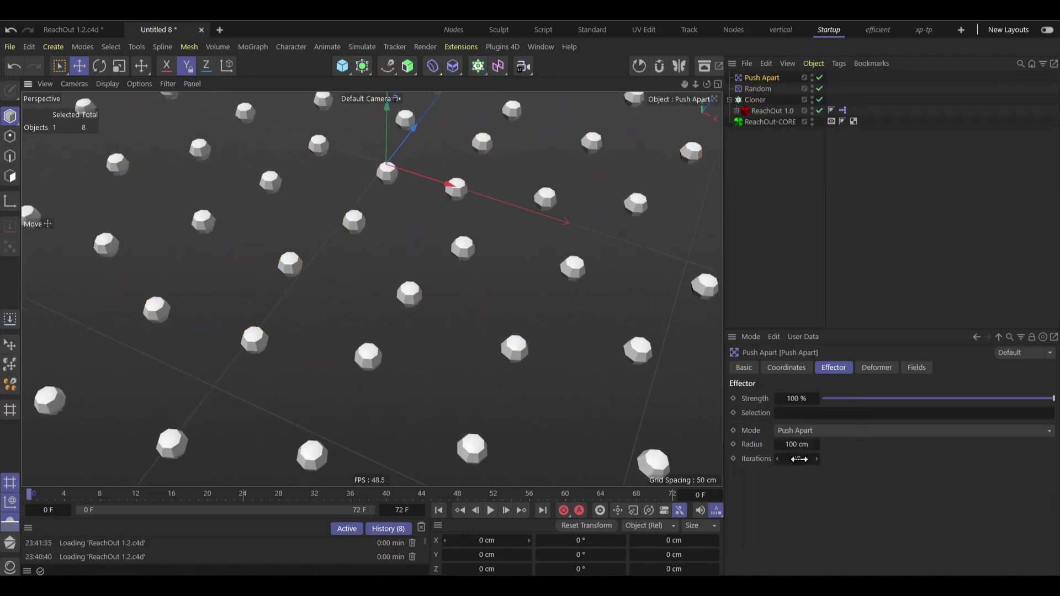
mouse_move(799, 446)
mouse_down()
mouse_move(751, 445)
mouse_move(806, 444)
mouse_up()
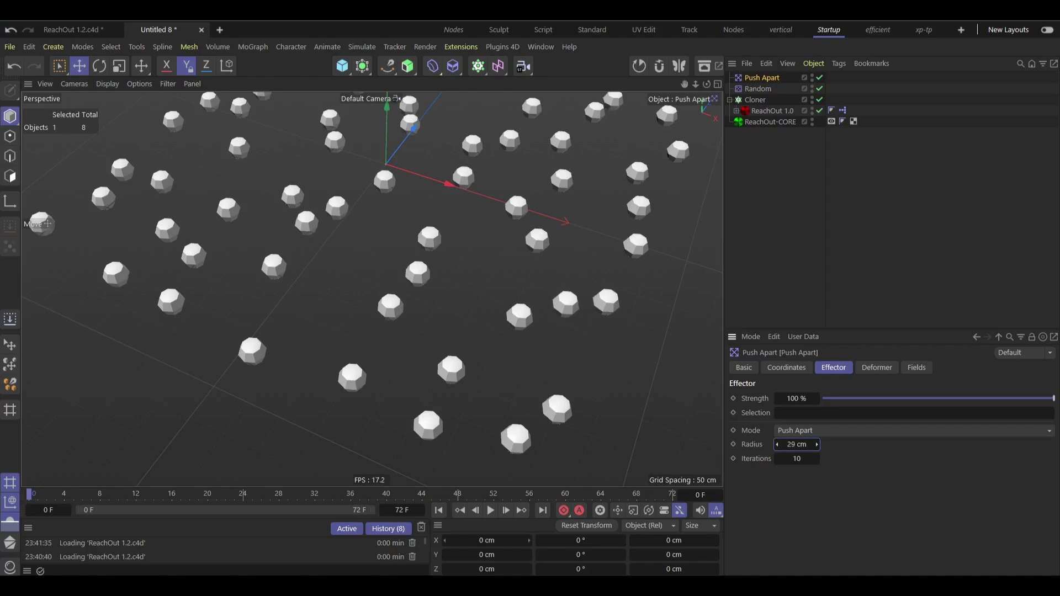
scroll(576, 272, down, 2)
alt+middle_drag(575, 272, 575, 341)
alt+drag(575, 340, 635, 332)
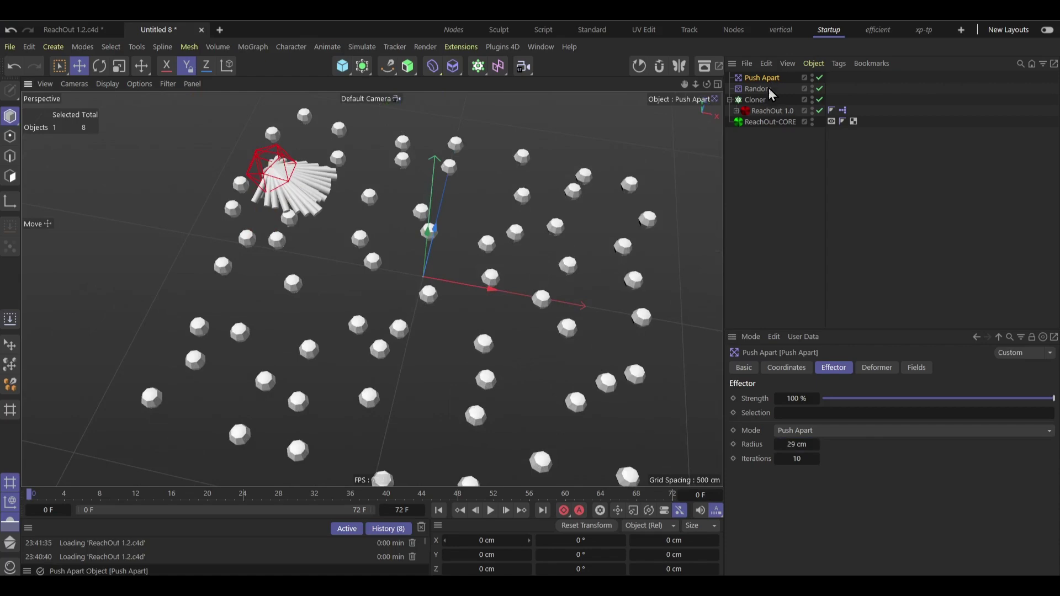
alt+middle_drag(501, 269, 473, 250)
alt+drag(473, 250, 543, 224)
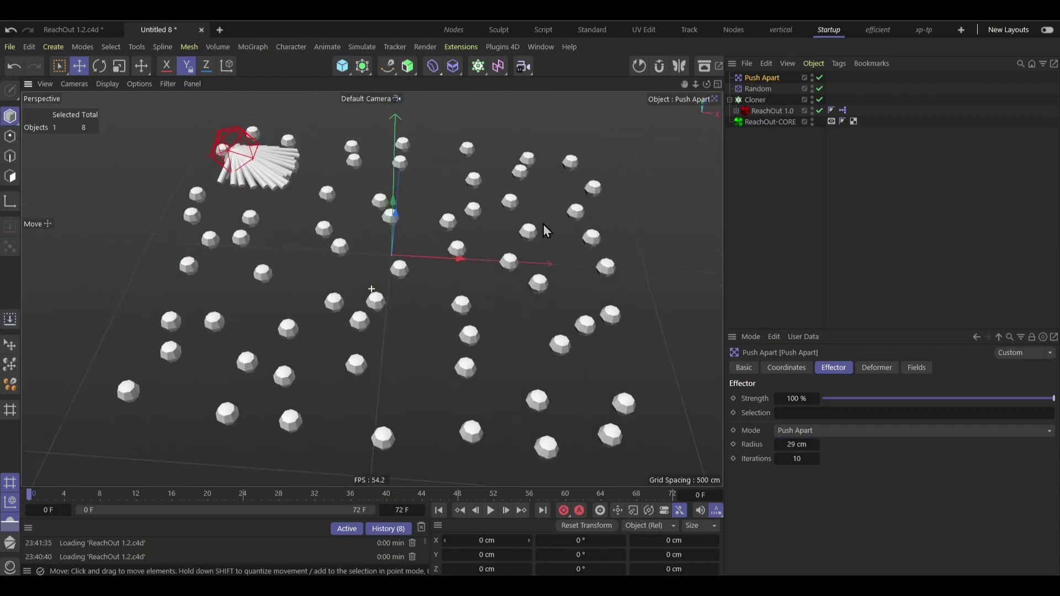
Step: Check the example setup in the ReachOut 1.2.c4d project and make the Cloner in Untitled 8 editable
click(760, 99)
click(760, 100)
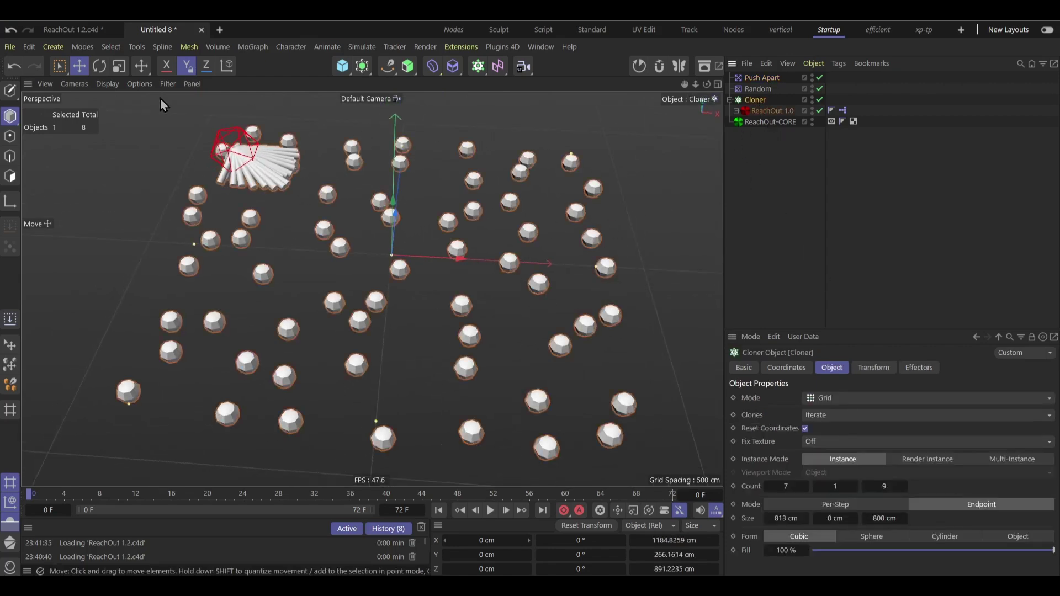
click(81, 31)
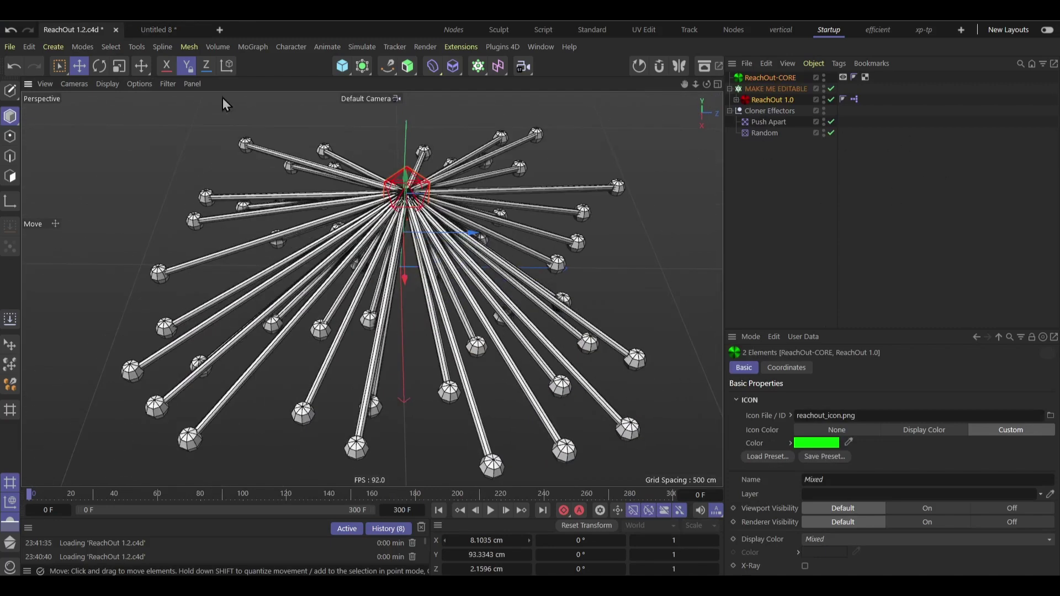
click(158, 29)
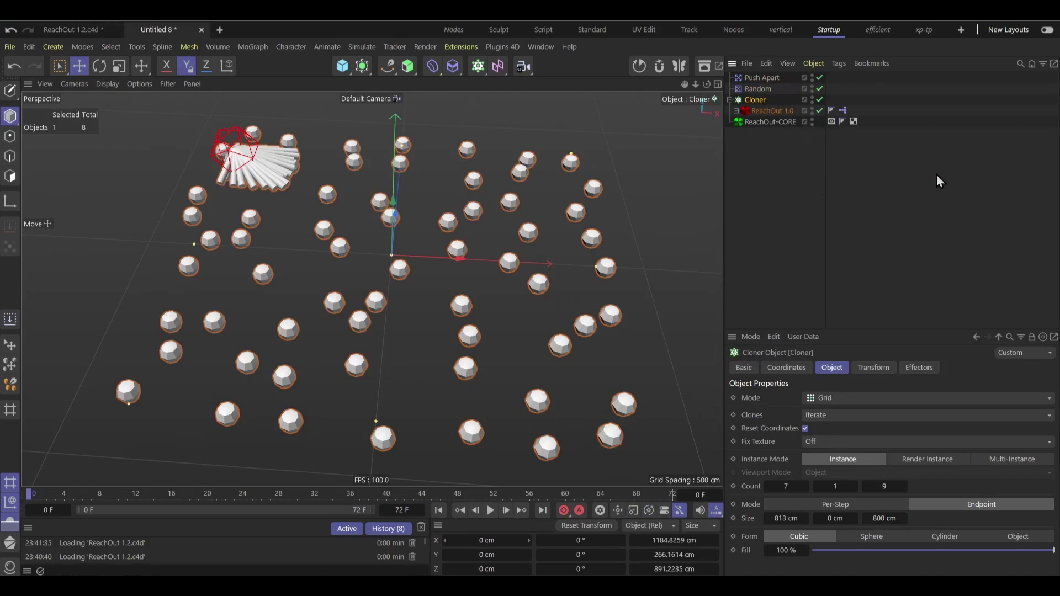
key(c)
Step: Move ReachOut-CORE among the converted clones to about X -97, Z -174 cm
click(767, 113)
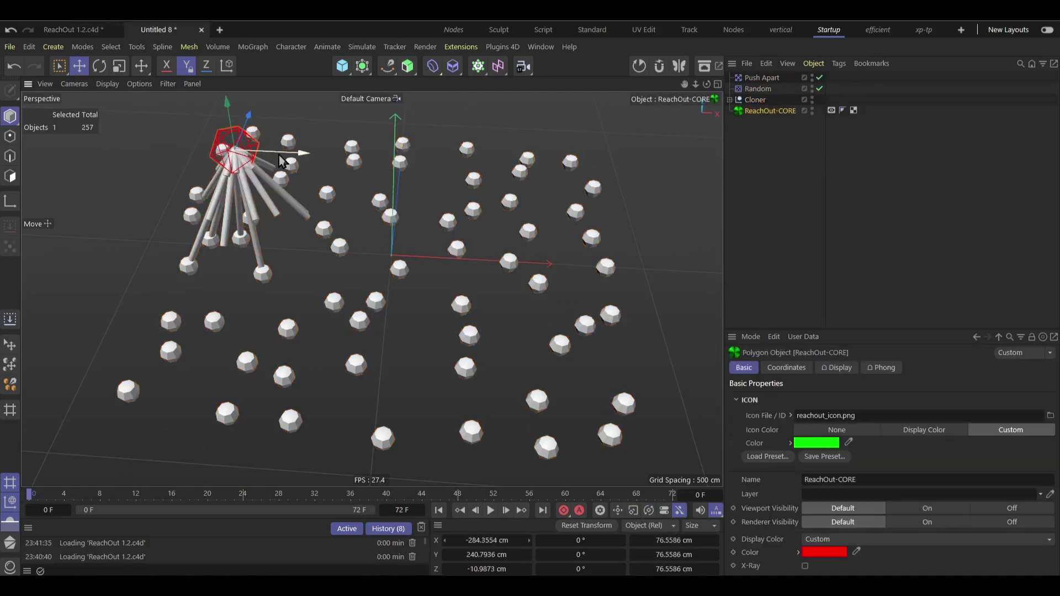
drag(293, 155, 452, 231)
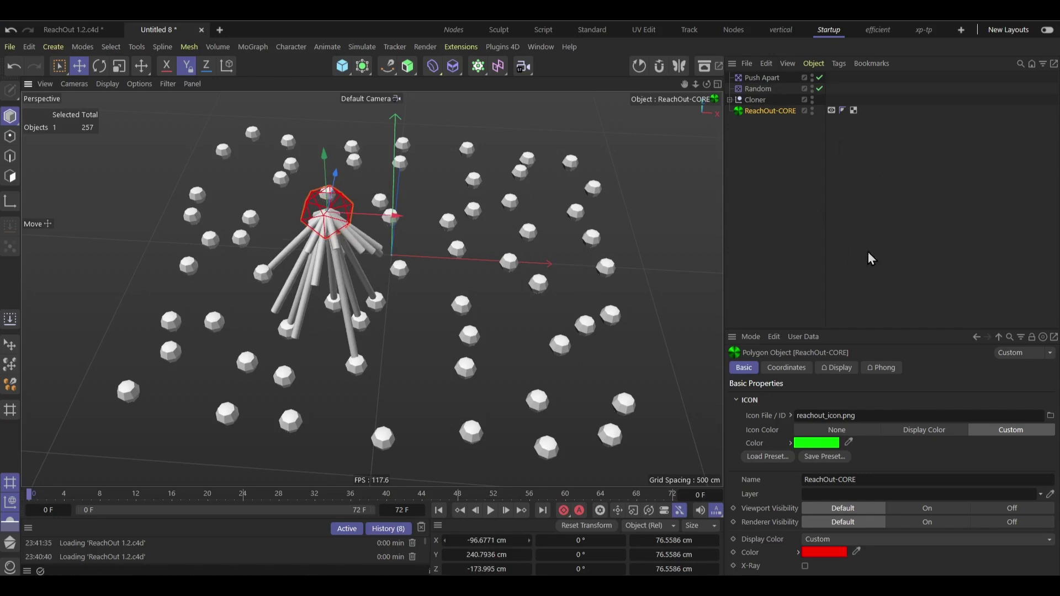
Step: Delete the Push Apart and Random effectors
click(762, 78)
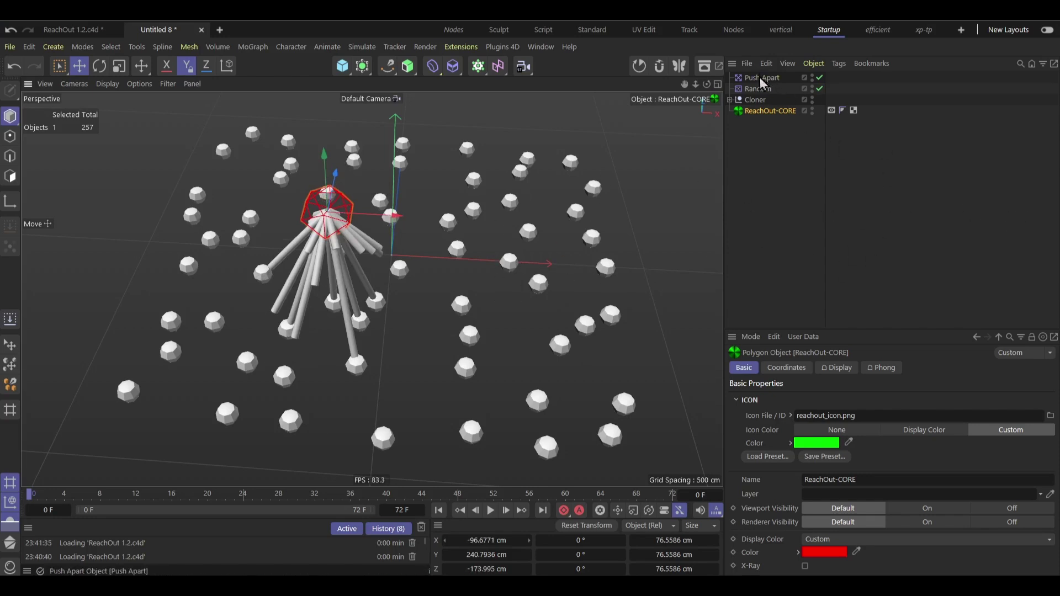
ctrl+click(767, 89)
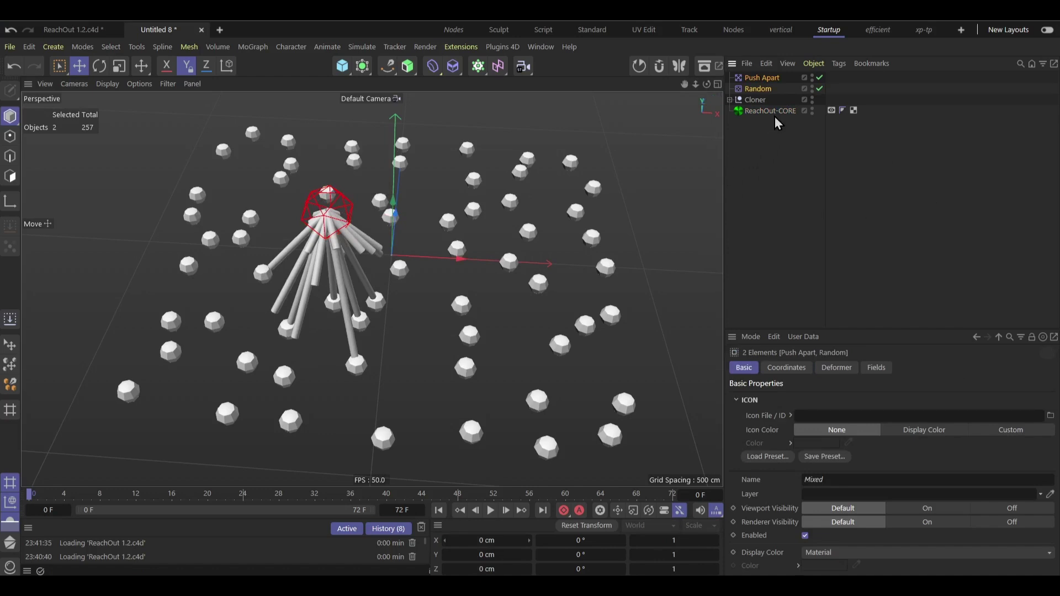
key(Delete)
Step: Expand the converted Cloner group and look through its list of ReachOut copies
click(730, 78)
scroll(795, 172, down, 6)
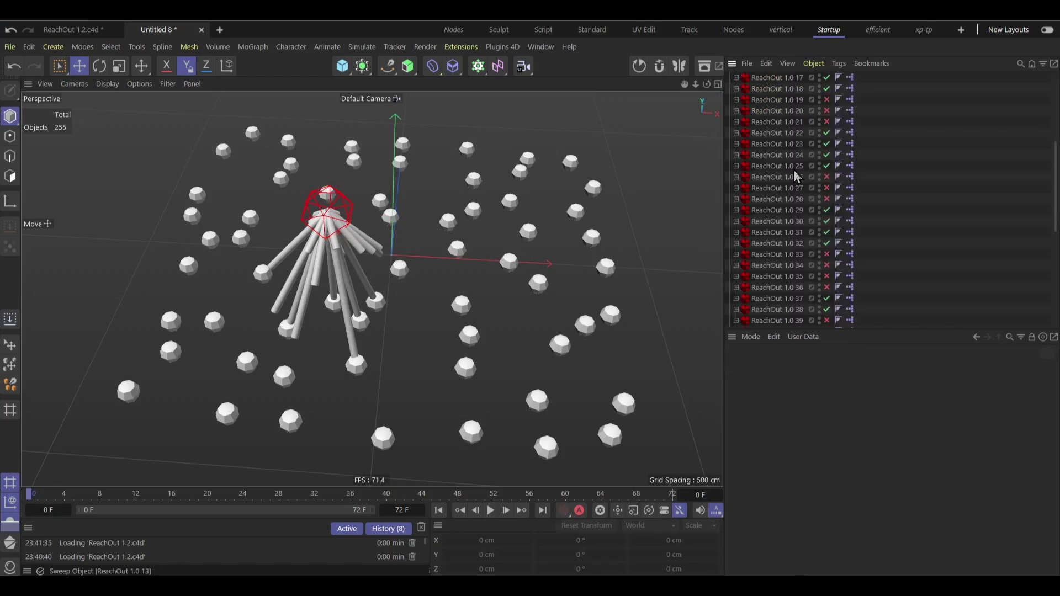
scroll(798, 176, up, 5)
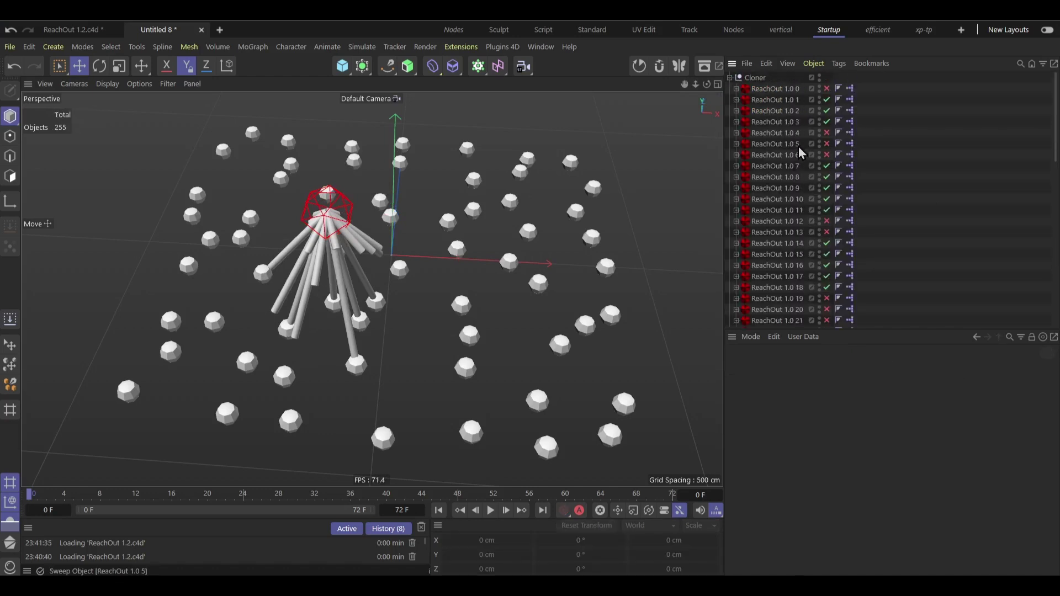
click(783, 91)
click(784, 98)
click(783, 112)
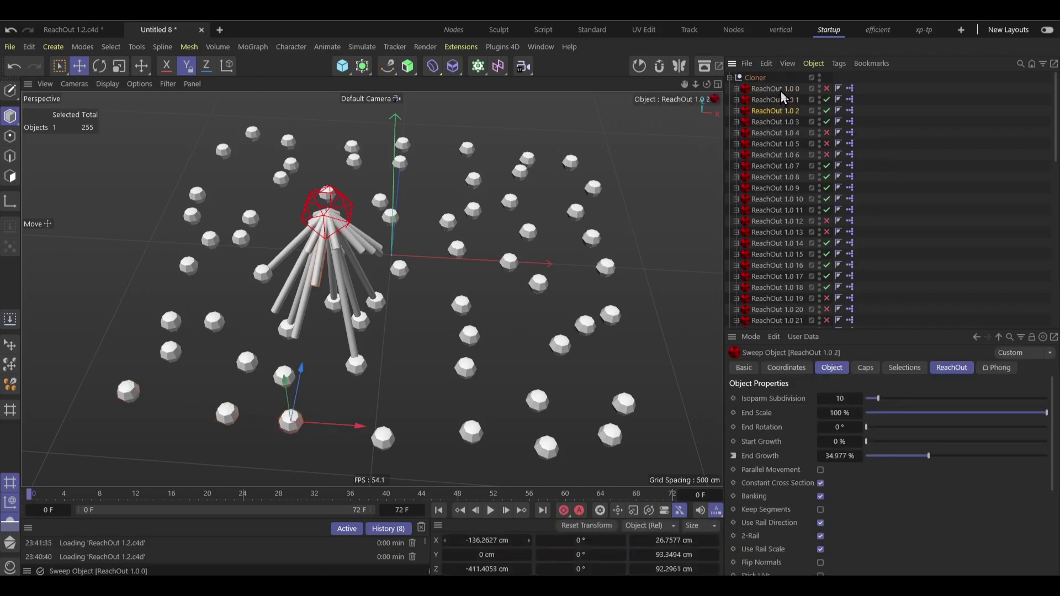
Step: Select all the copies from ReachOut 1.0 0 through ReachOut 1.0 62 and show their ReachOut parameters
click(781, 92)
scroll(782, 160, down, 10)
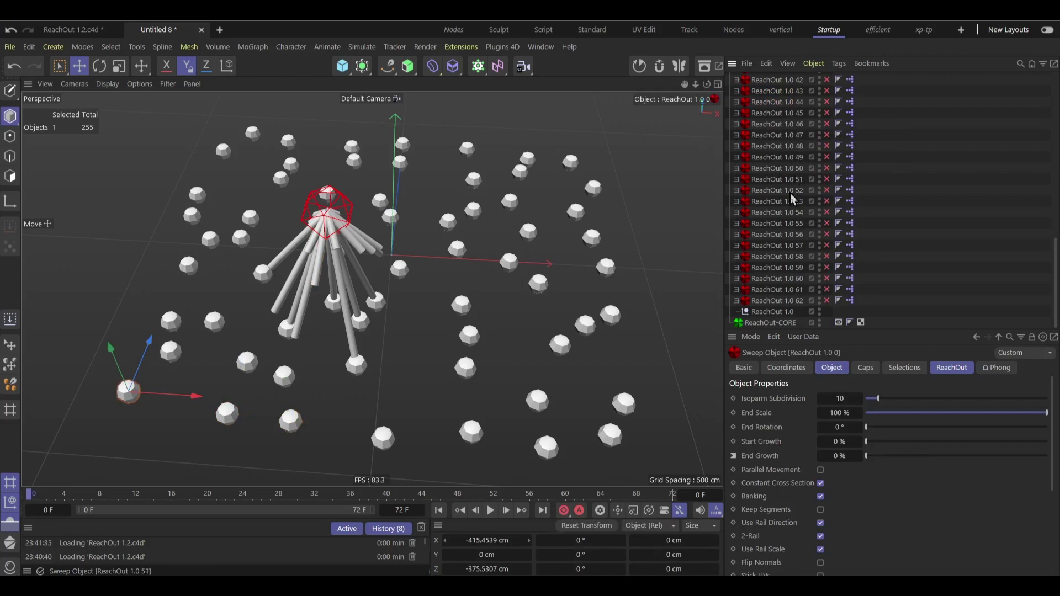
shift+click(793, 300)
click(953, 368)
scroll(809, 256, up, 4)
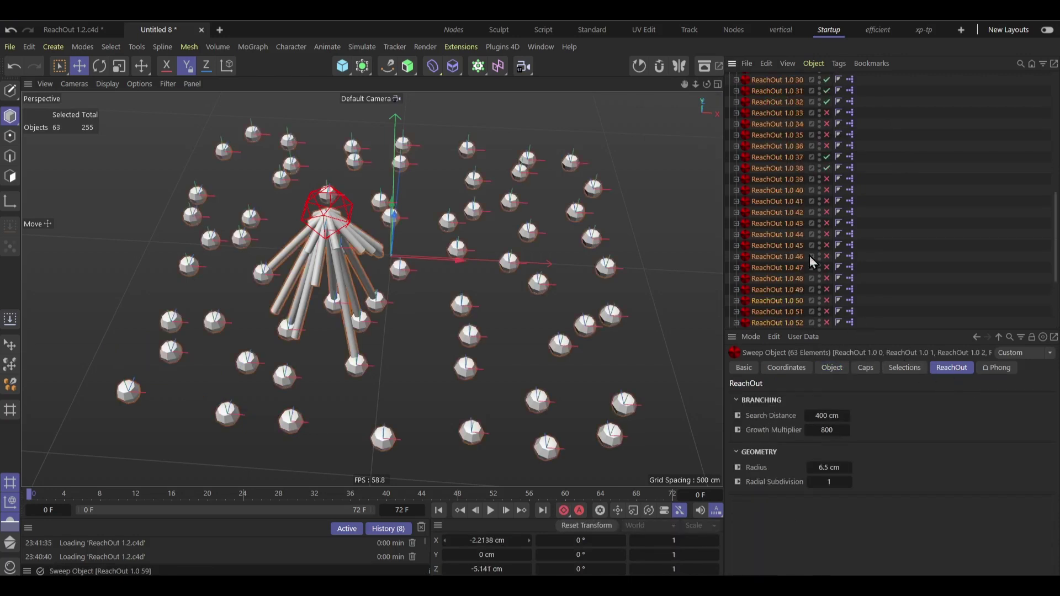
scroll(806, 256, up, 10)
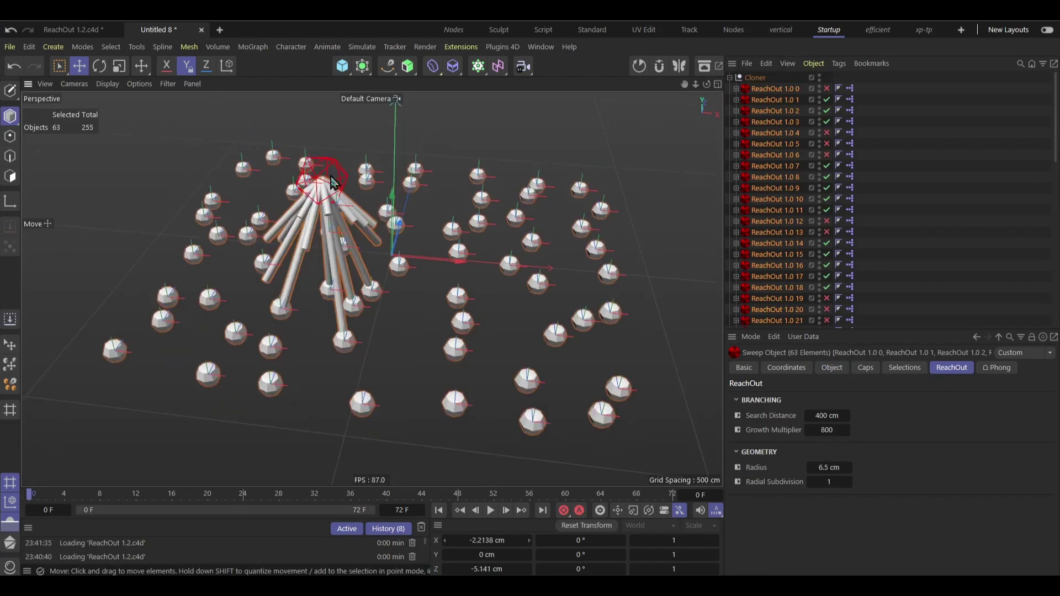
Step: Reselect the whole range of ReachOut copies, from ReachOut 1.0 0 to ReachOut 1.0 62
click(787, 89)
scroll(784, 138, down, 12)
scroll(784, 232, down, 3)
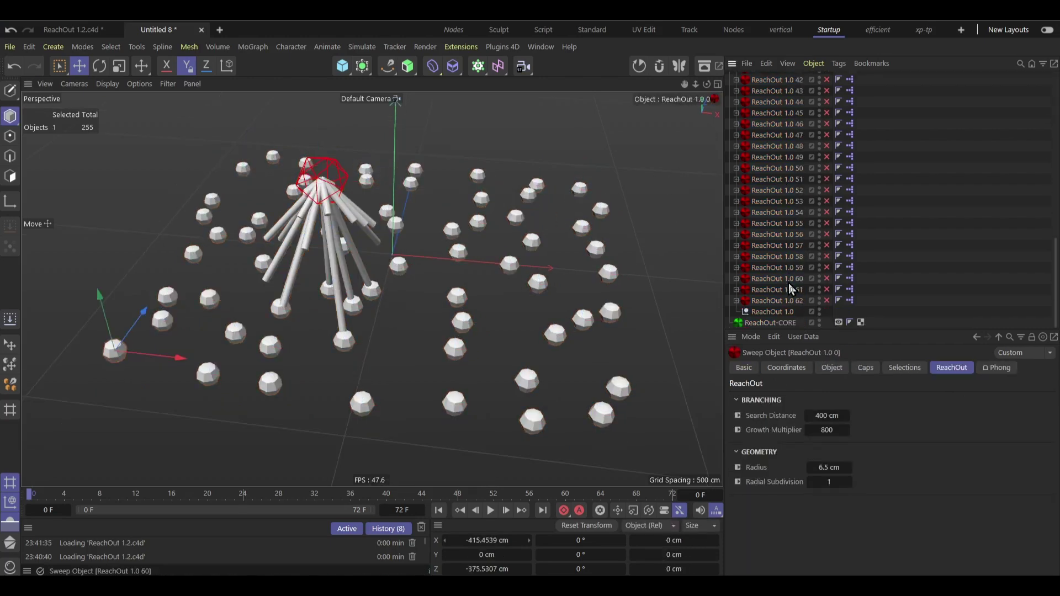
shift+click(797, 301)
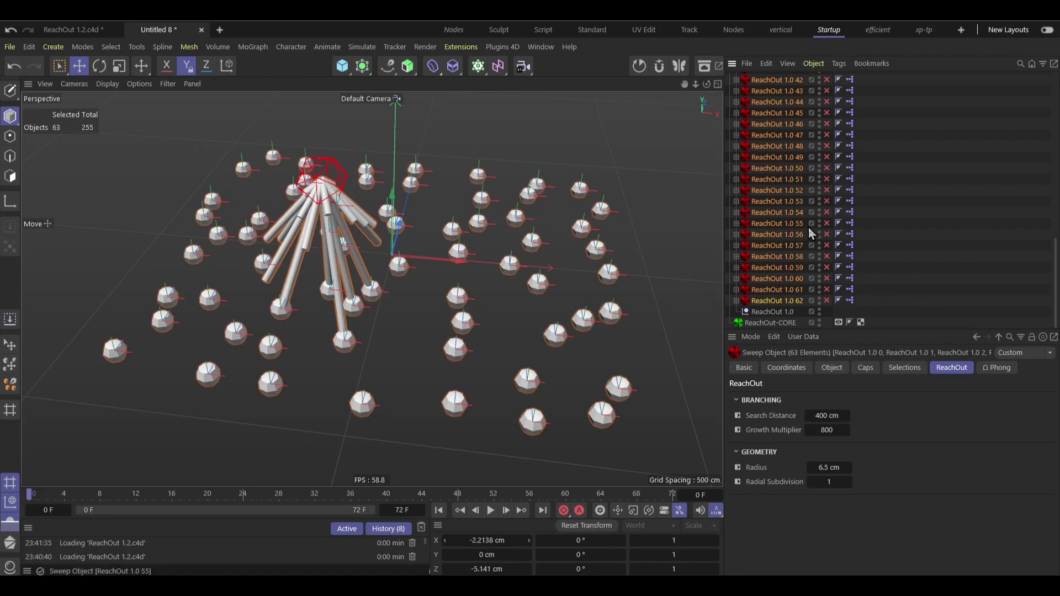
Step: Store the selected ReachOut copies, ReachOut 1.0 0 through ReachOut 1.0 62, in a new Selection object
scroll(796, 221, up, 15)
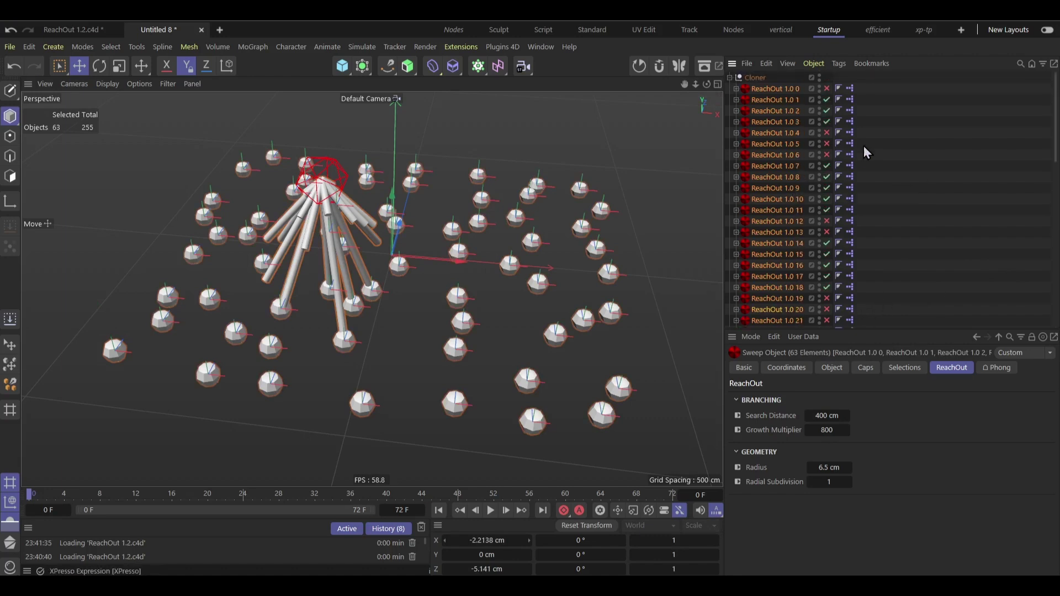
scroll(784, 143, down, 14)
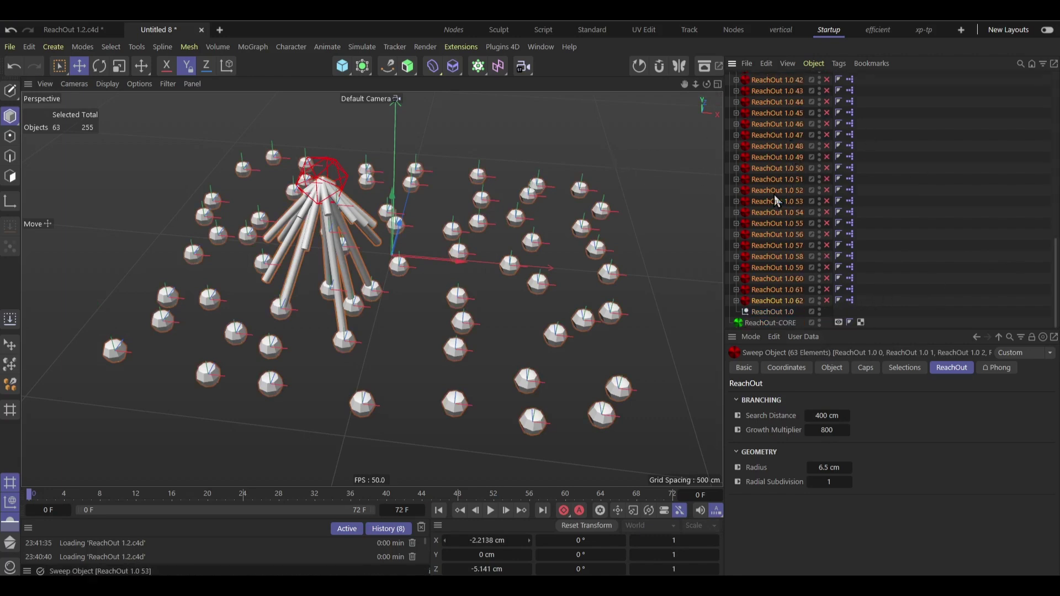
scroll(826, 206, up, 6)
scroll(486, 138, up, 1)
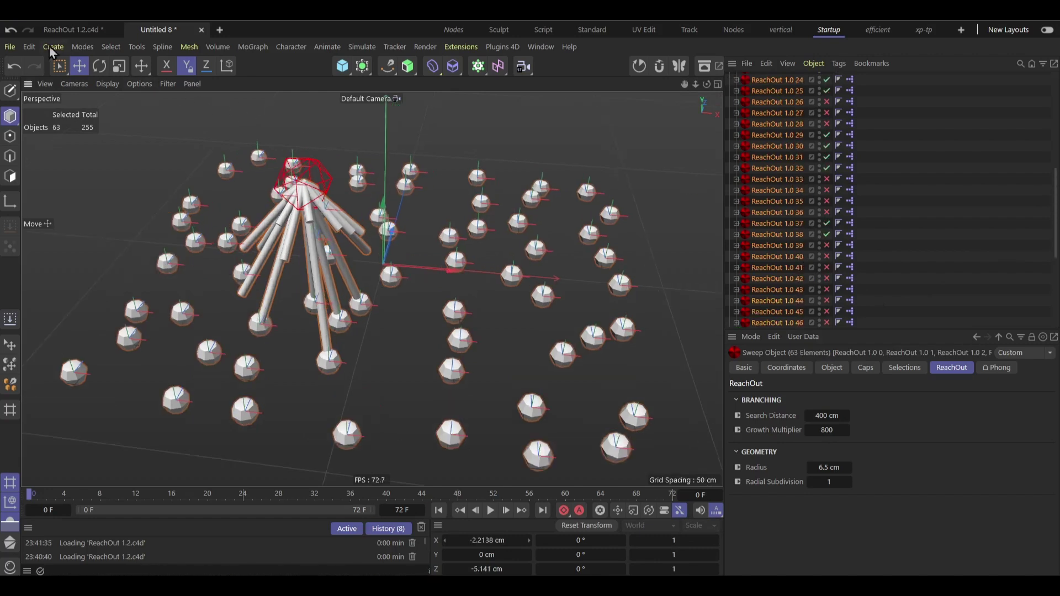
click(118, 48)
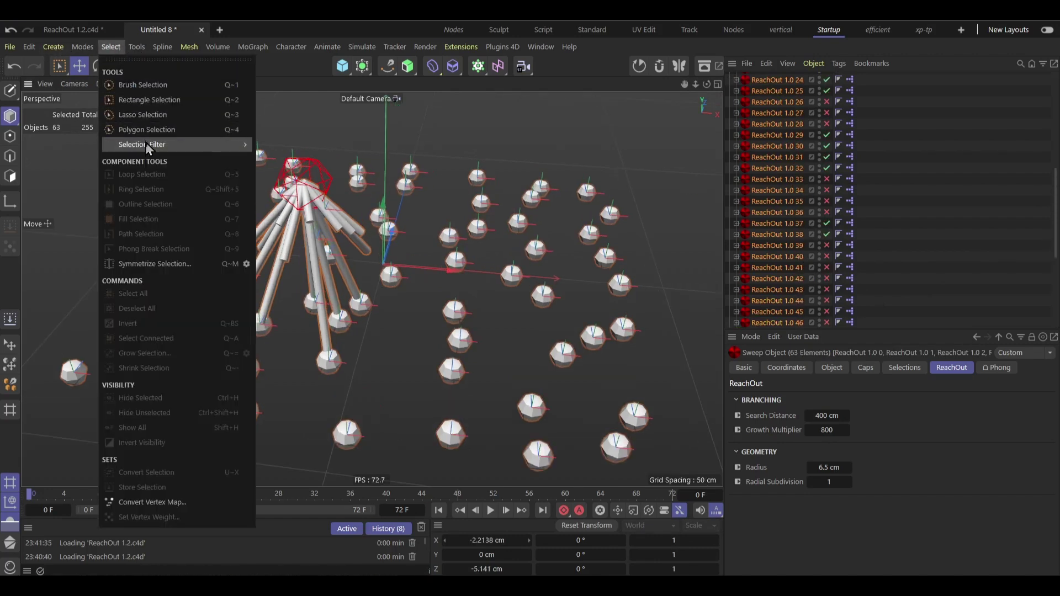
mouse_move(160, 144)
click(301, 160)
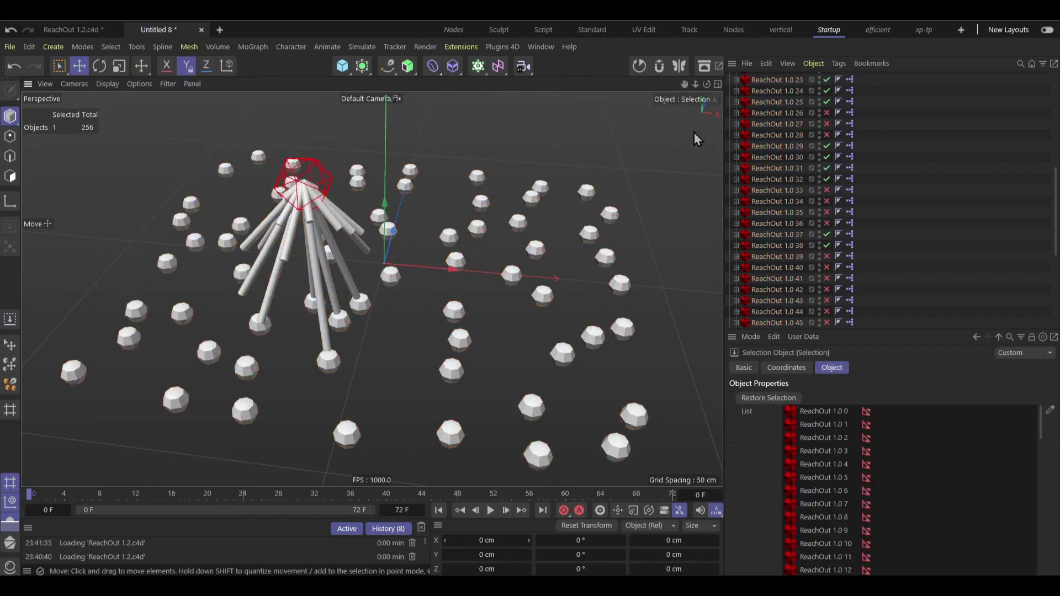
Step: Select ReachOut 1.0 0 through ReachOut 1.0 62 and move them out of the Cloner group into the Selection object
click(776, 100)
scroll(790, 157, down, 15)
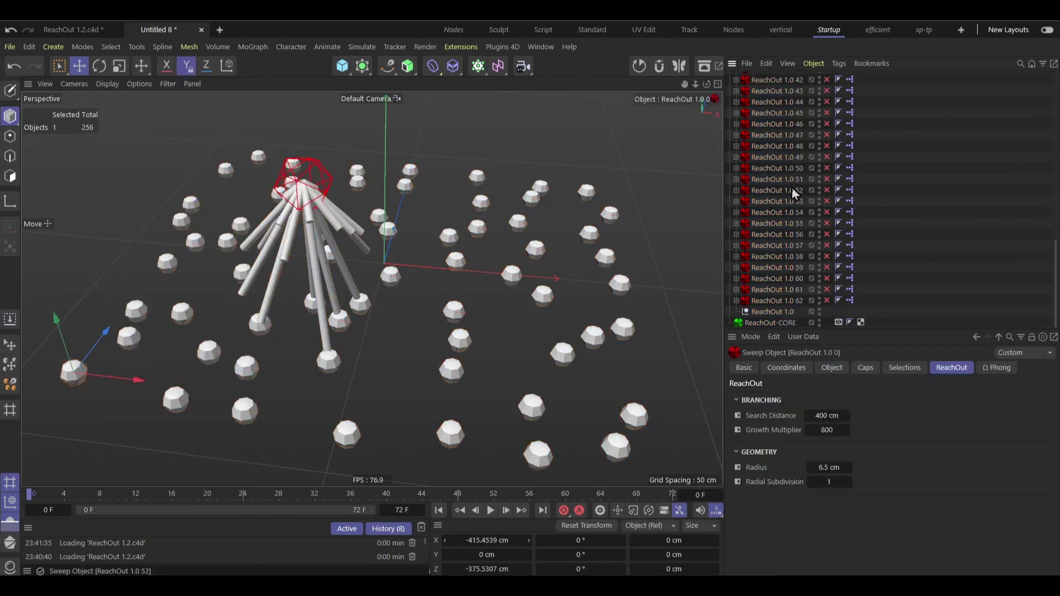
shift+click(794, 302)
scroll(790, 166, up, 10)
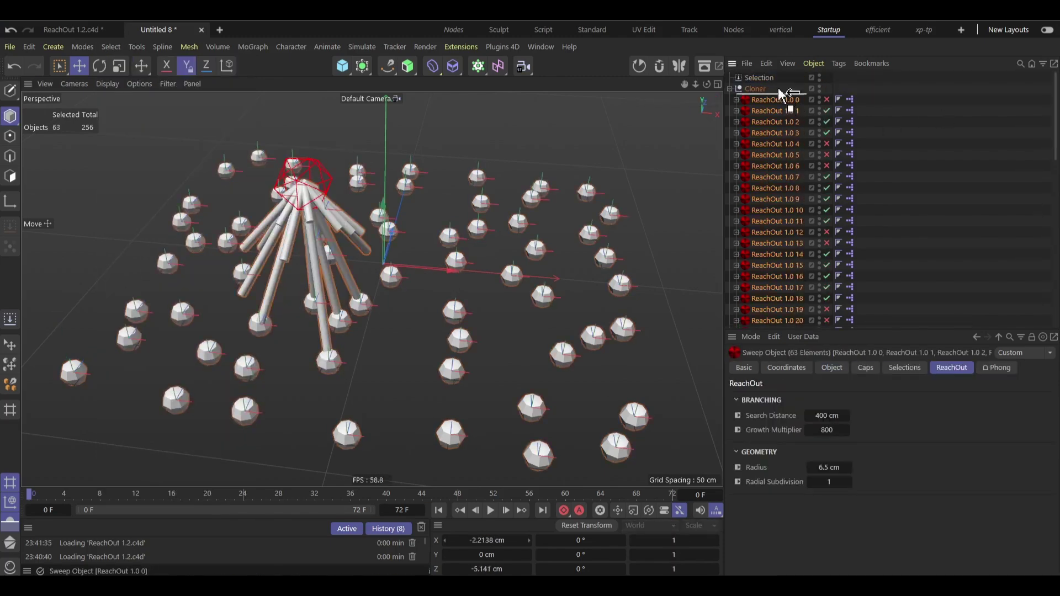
drag(778, 90, 767, 78)
scroll(778, 166, down, 15)
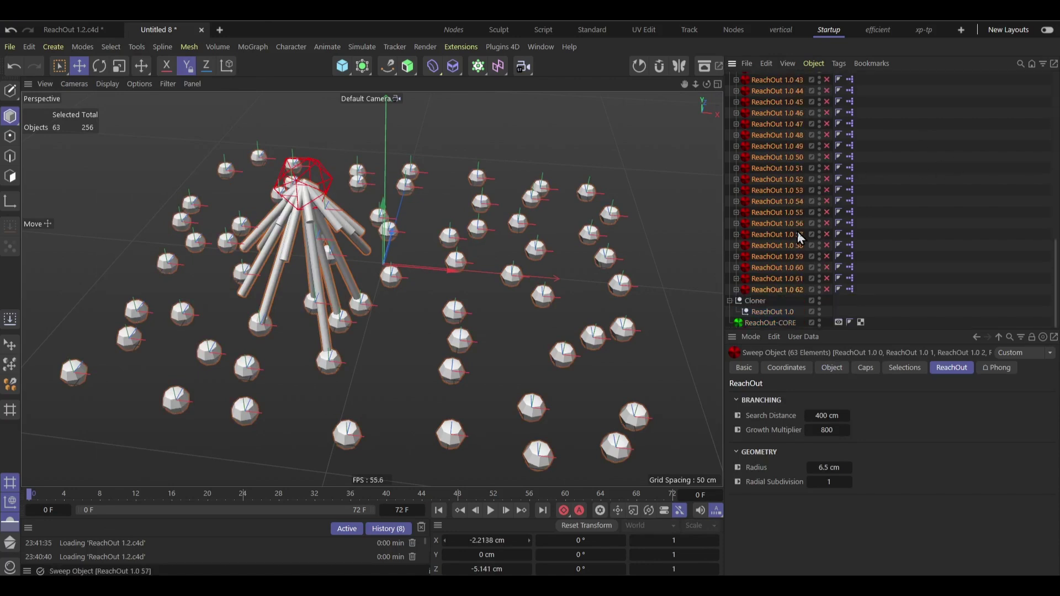
Step: Delete the leftover Cloner null with its ReachOut 1.0 child, and collapse the Selection object's hierarchy
click(767, 302)
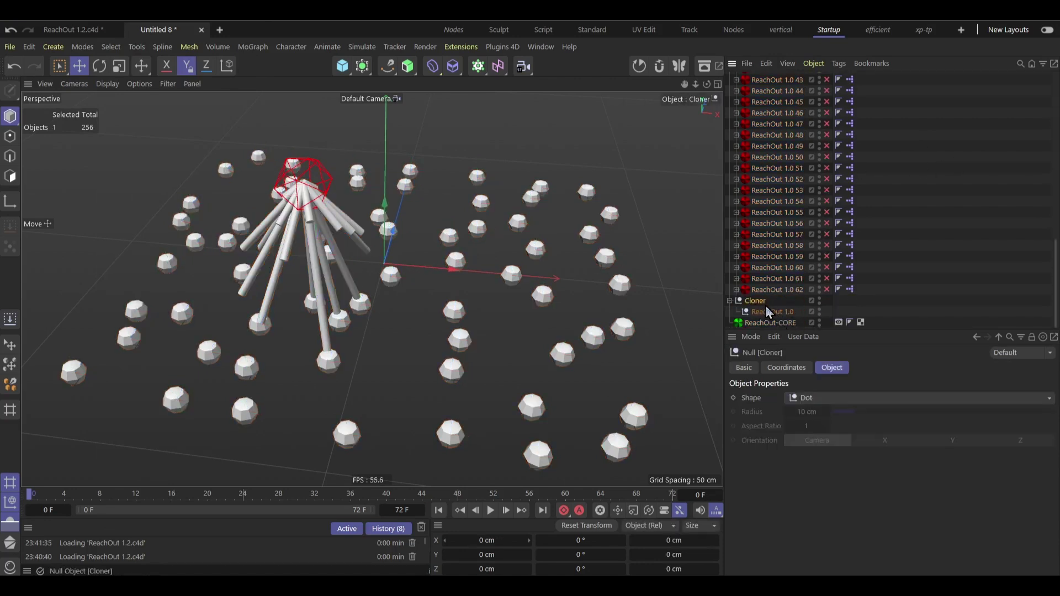
key(Delete)
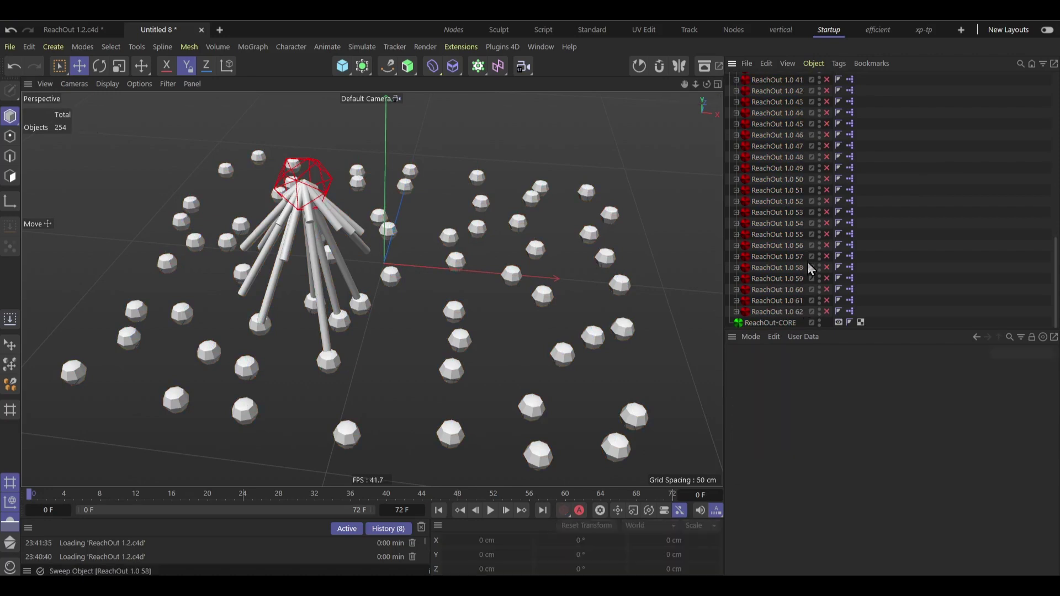
scroll(807, 257, up, 10)
alt+drag(407, 213, 442, 246)
click(735, 88)
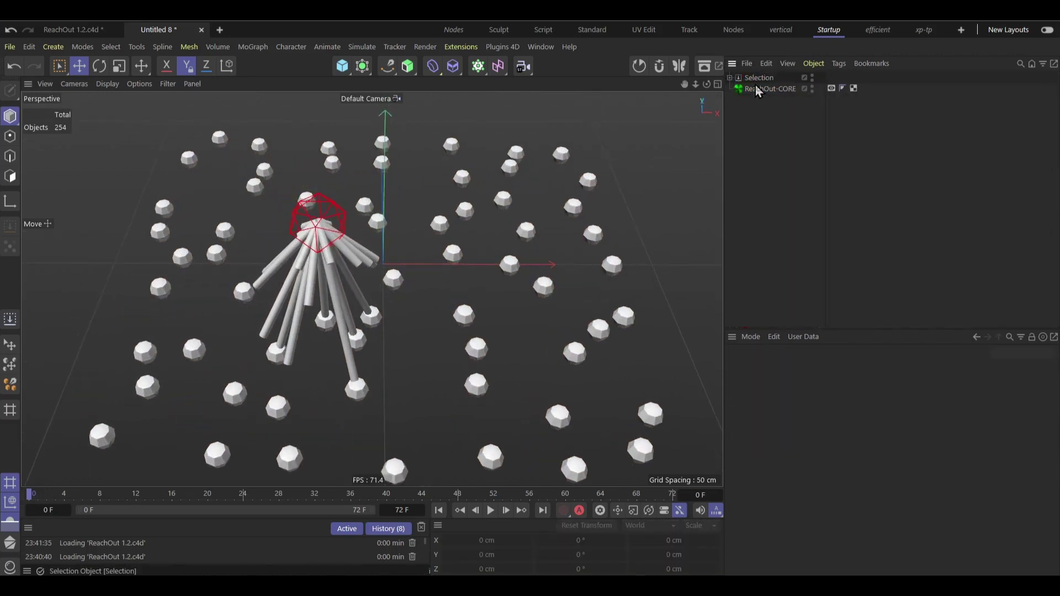
Step: Restore the stored selection of ReachOut copies from the Selection object and lock the attributes on their ReachOut parameters
click(764, 78)
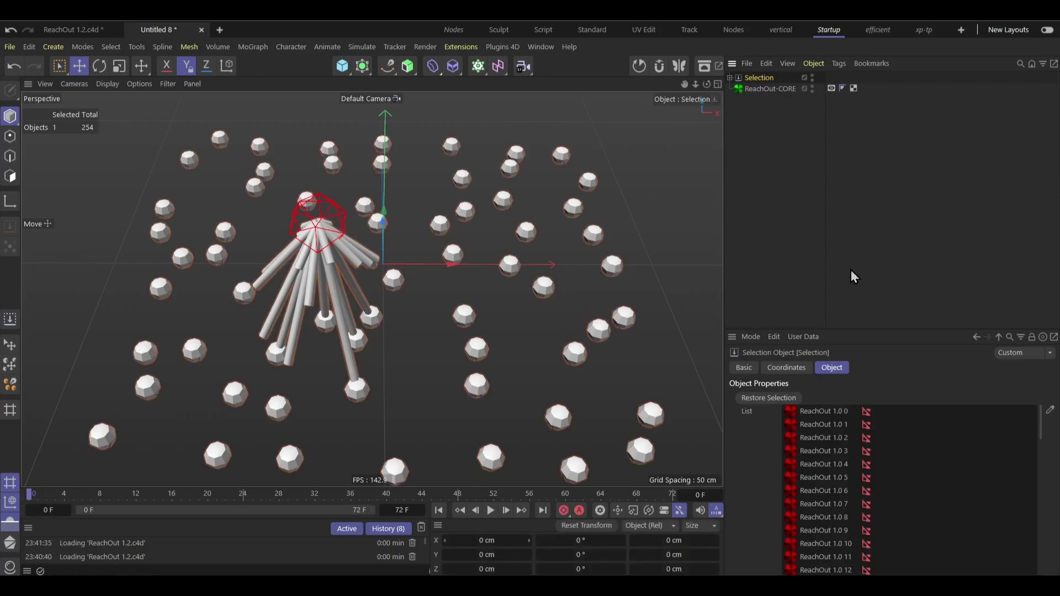
click(776, 399)
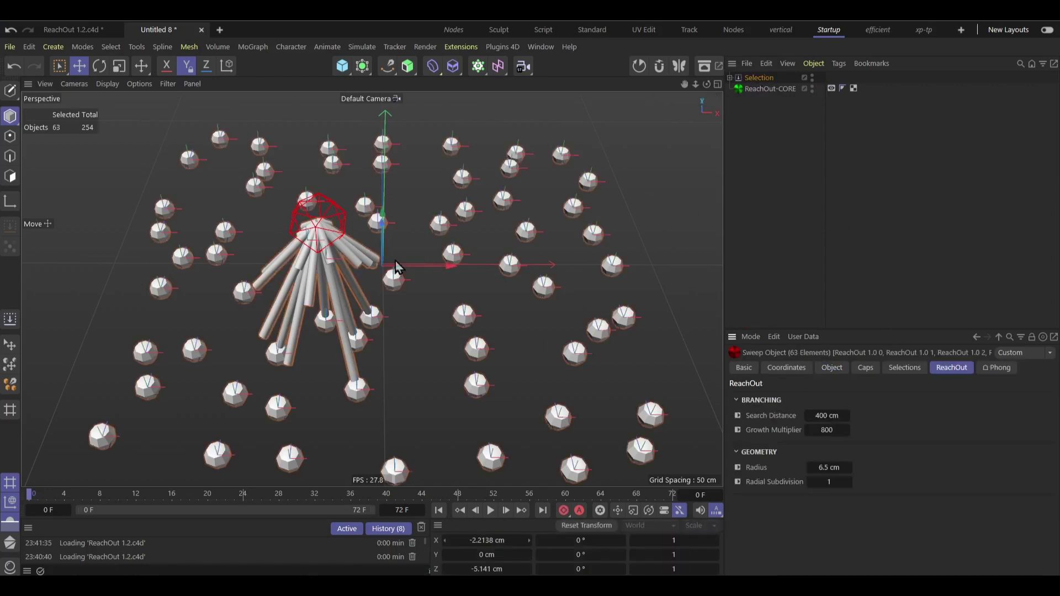
mouse_move(563, 310)
alt+mouse_down()
mouse_move(520, 281)
mouse_move(535, 274)
mouse_move(546, 303)
alt+mouse_up()
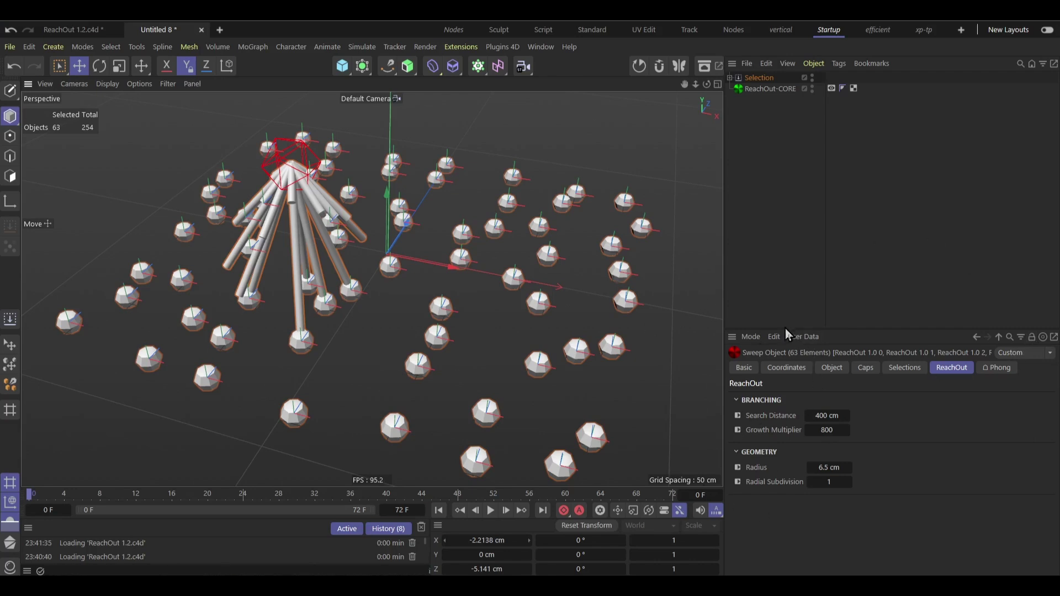
click(752, 337)
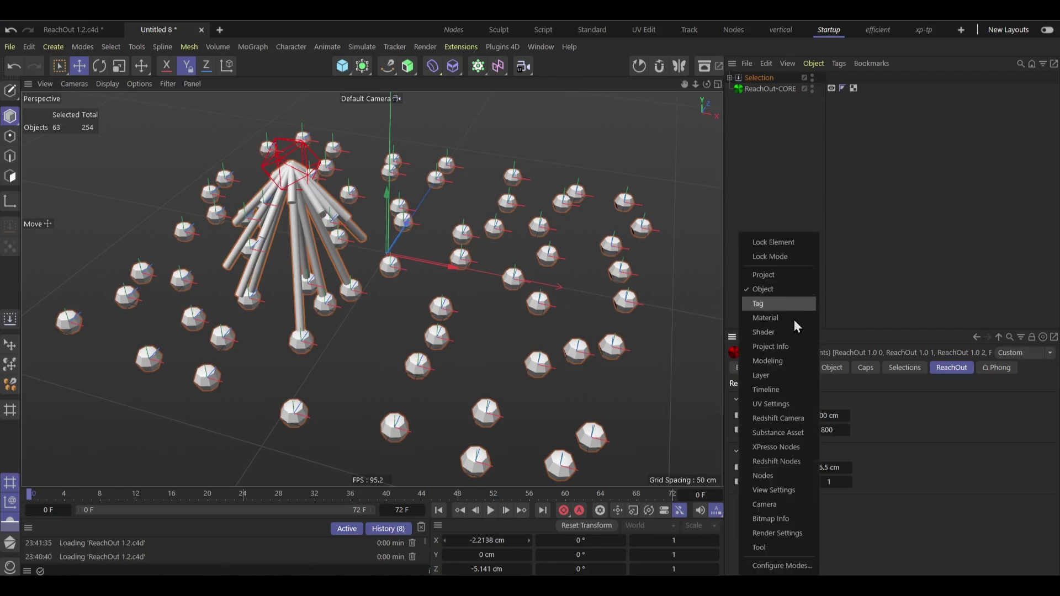
click(1017, 482)
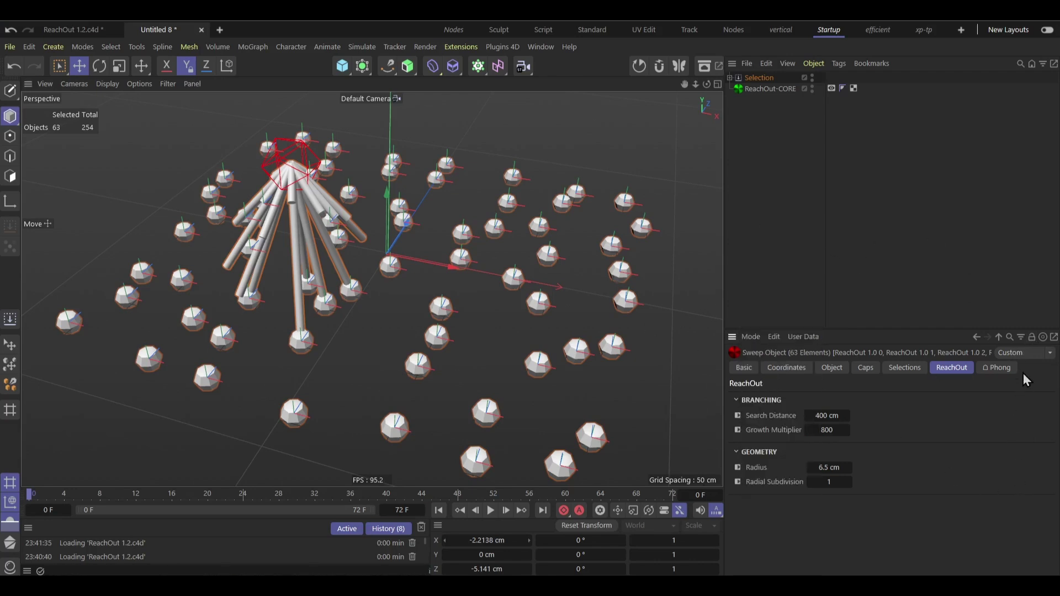
click(1032, 338)
Step: Select ReachOut-CORE and move it over the field of spheres to about X 55 cm, Z -164 cm
click(301, 162)
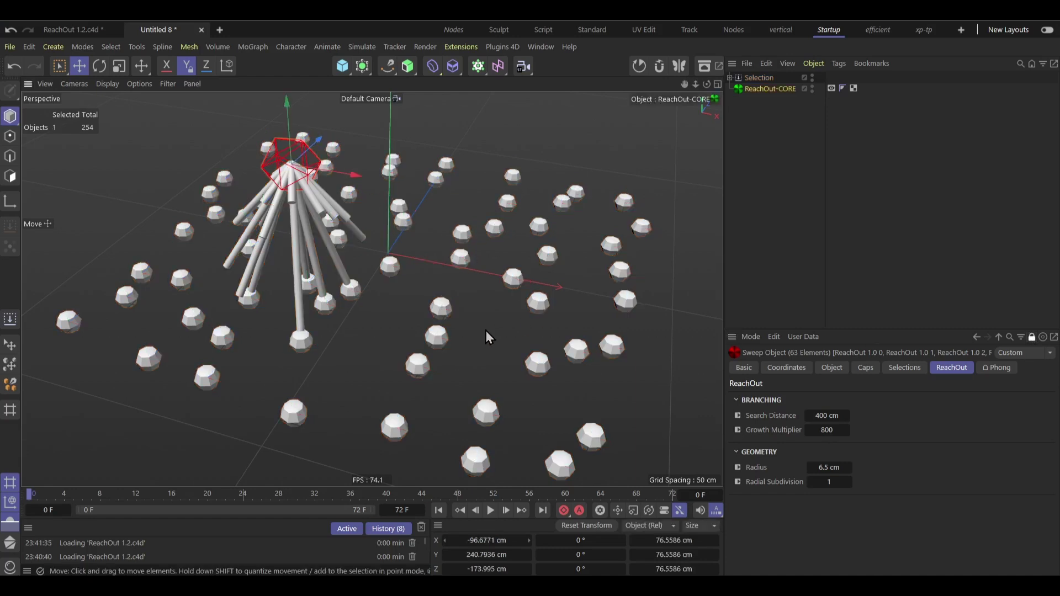
drag(486, 337, 586, 345)
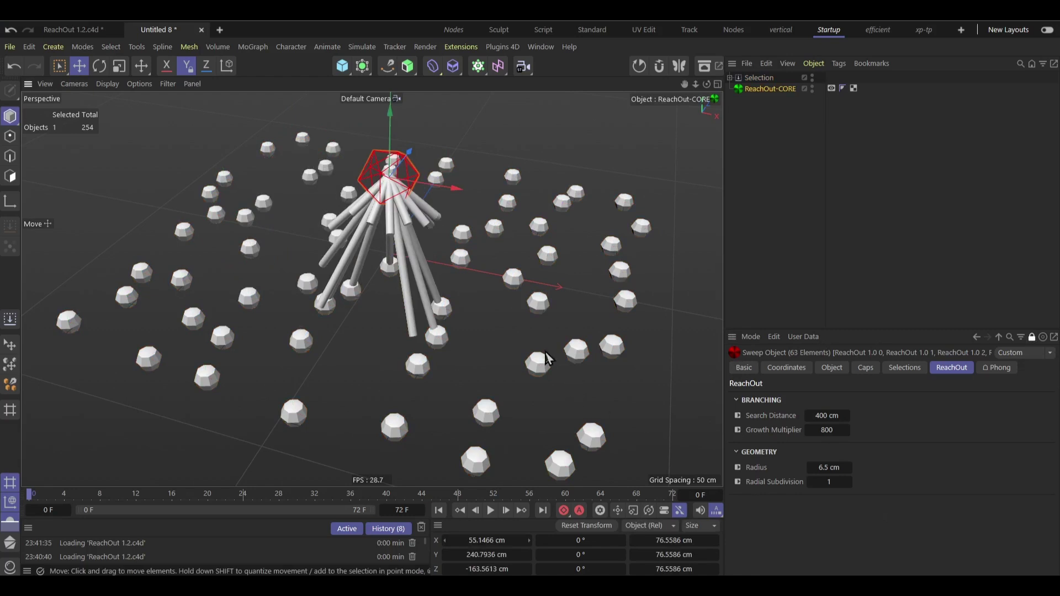
alt+drag(556, 273, 538, 293)
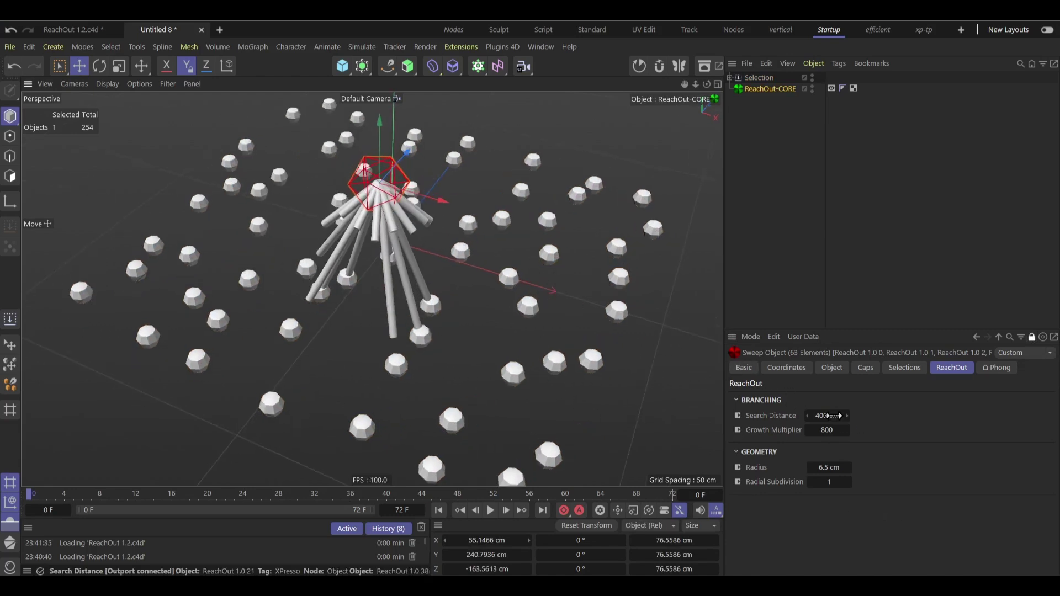
Step: Set the Search Distance of all the ReachOut copies to 581 cm
drag(823, 416, 868, 415)
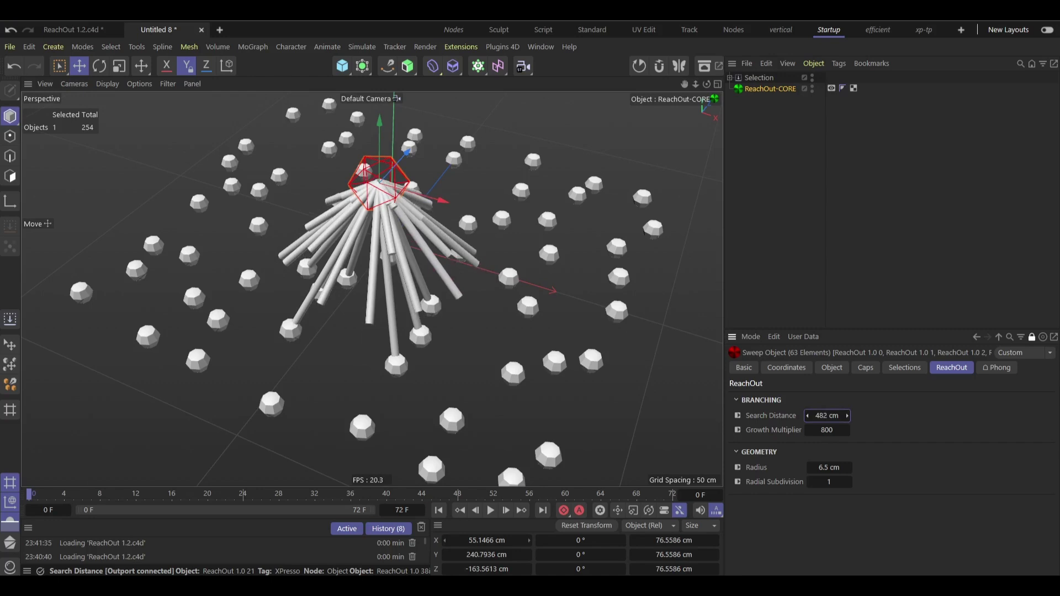
alt+drag(435, 346, 482, 281)
mouse_move(844, 416)
mouse_down()
mouse_move(865, 416)
mouse_move(827, 414)
mouse_up()
alt+drag(532, 309, 545, 333)
mouse_move(829, 415)
mouse_down()
mouse_move(820, 416)
mouse_move(834, 416)
mouse_up()
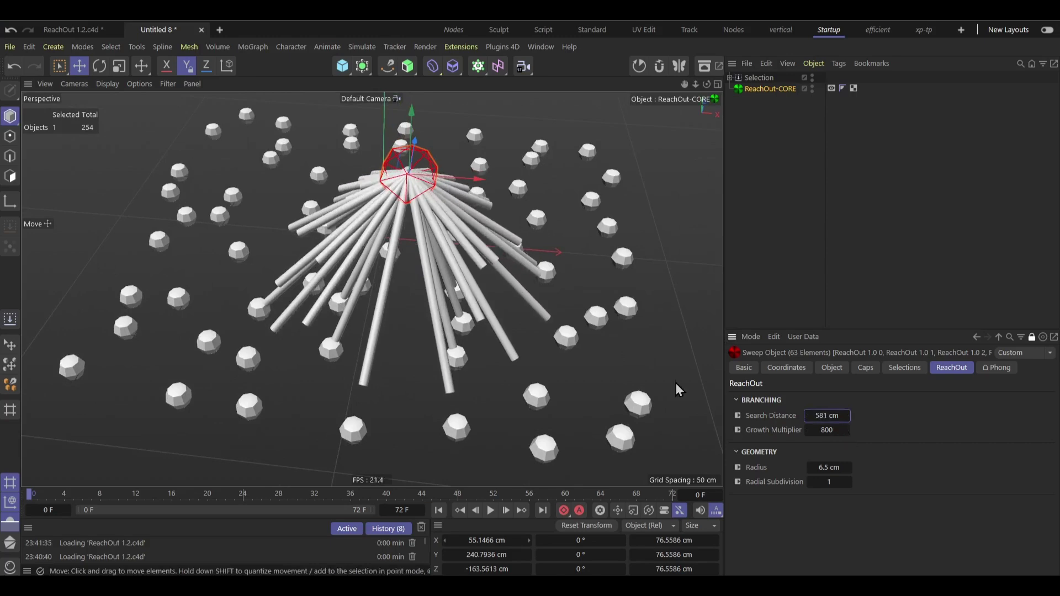
Step: Set the Growth Multiplier of all copies to 631 and move ReachOut-CORE to about X -85 cm, Z -115 cm
alt+drag(506, 253, 698, 360)
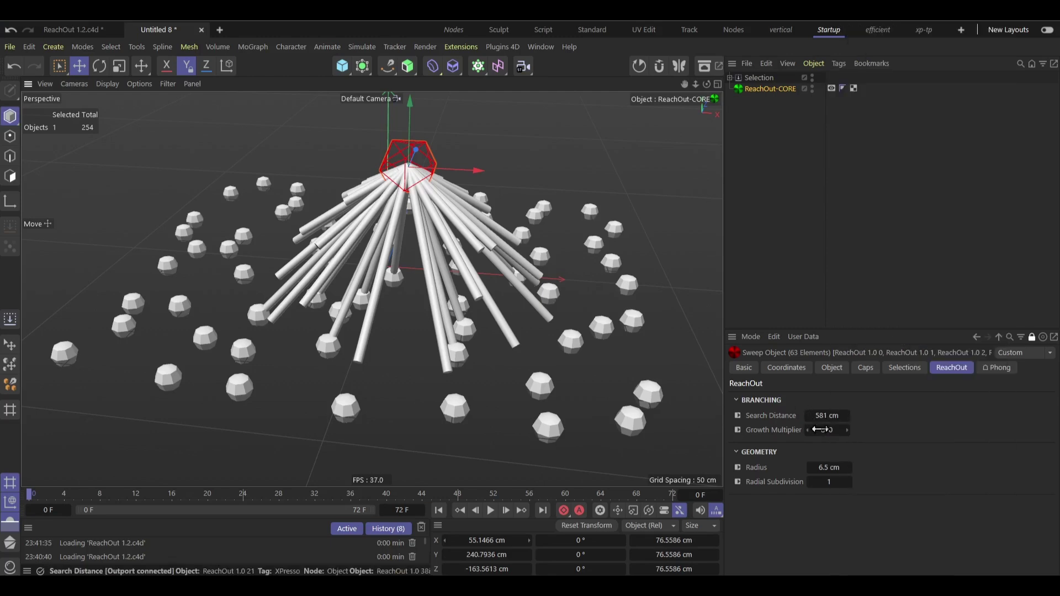
alt+drag(506, 284, 526, 306)
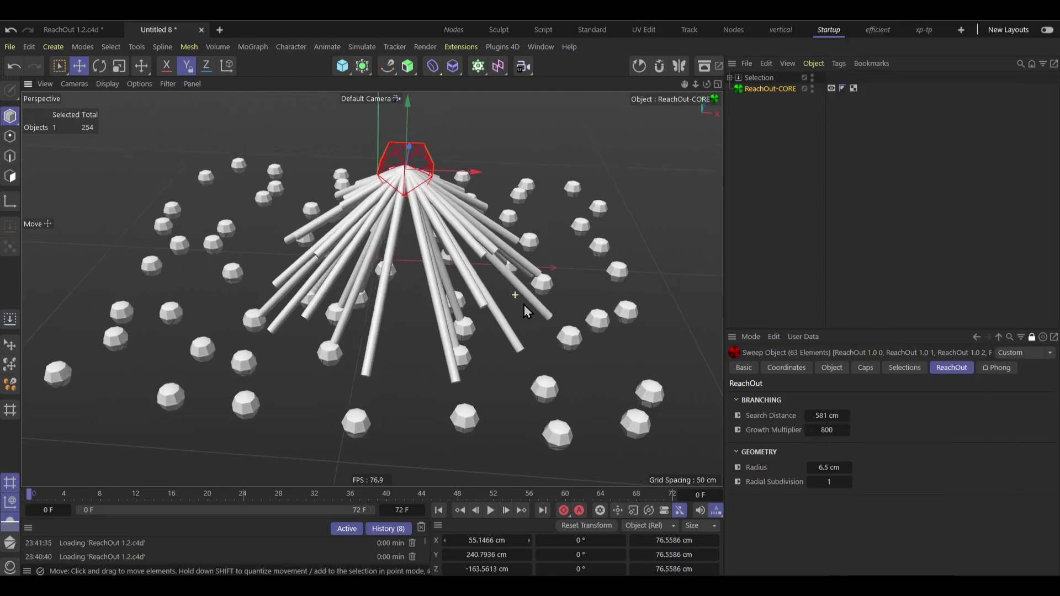
alt+drag(692, 249, 547, 214)
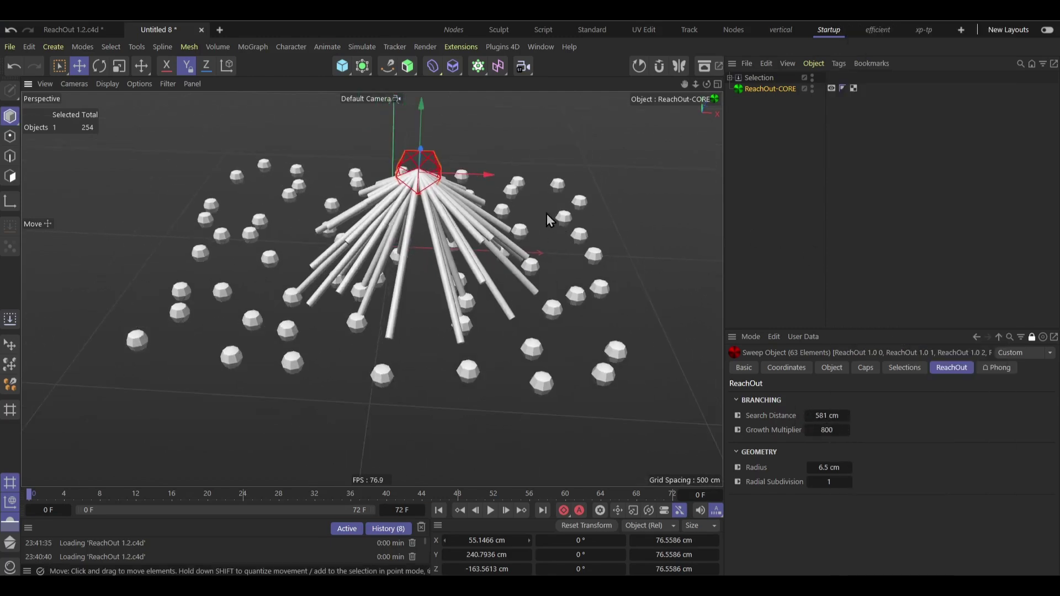
drag(489, 177, 536, 219)
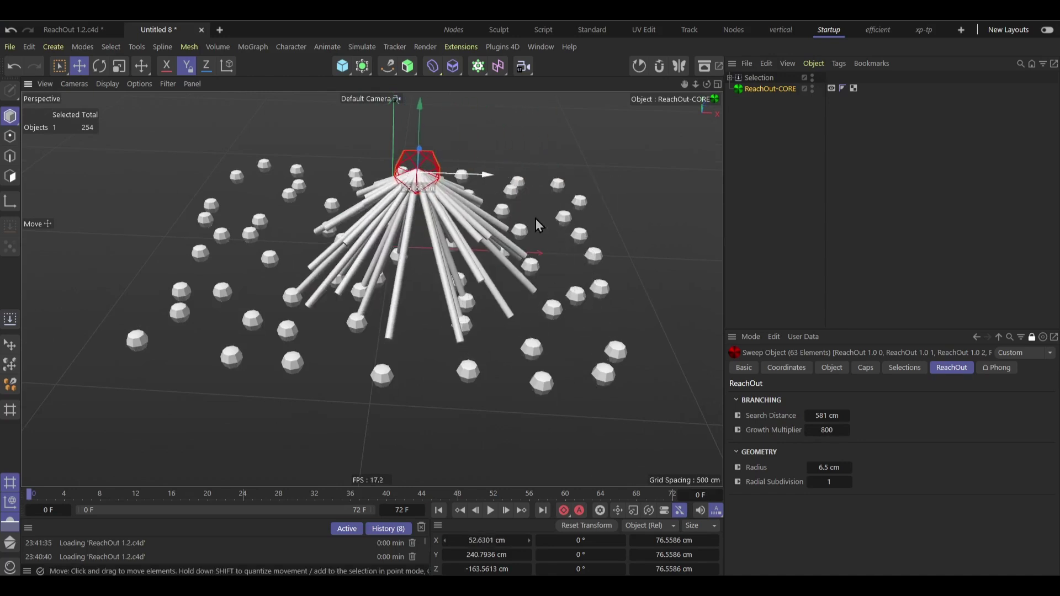
drag(839, 431, 1050, 431)
drag(499, 183, 464, 237)
drag(847, 430, 820, 431)
alt+drag(419, 243, 500, 175)
mouse_move(434, 219)
alt+mouse_down()
mouse_move(581, 226)
mouse_move(523, 160)
mouse_move(618, 196)
mouse_move(586, 262)
mouse_move(437, 235)
alt+mouse_up()
alt+middle_drag(458, 237, 532, 240)
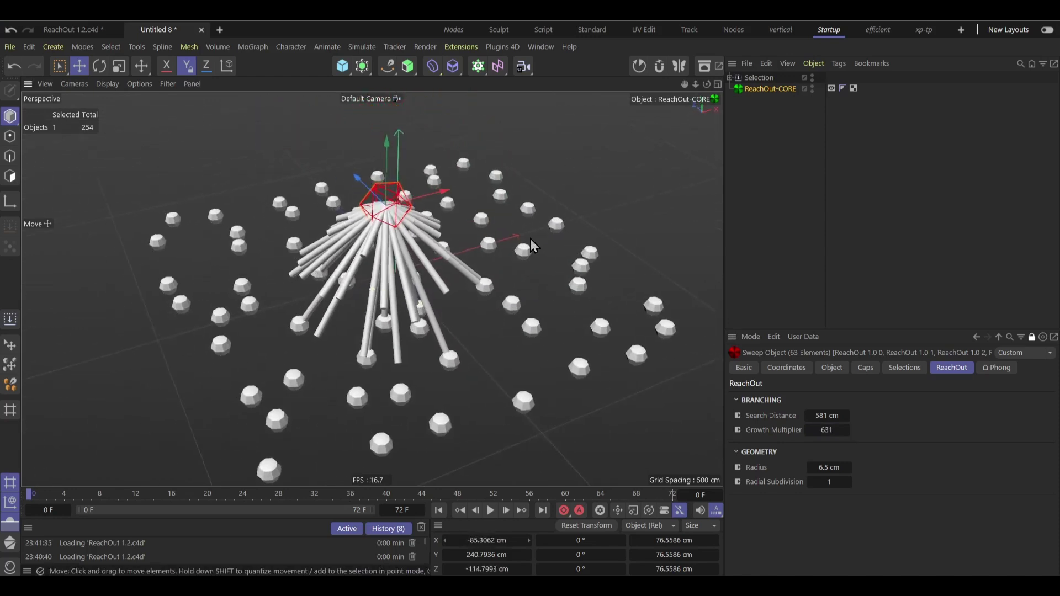
Step: Try a different Radius on all the ReachOut copies and undo the change
alt+right_drag(397, 237, 499, 248)
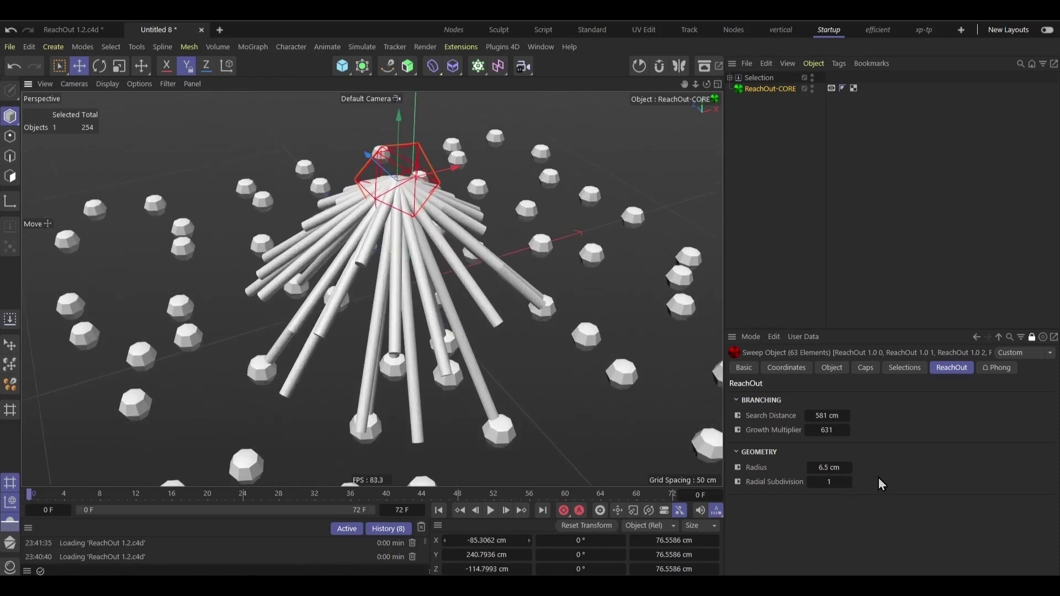
mouse_move(849, 467)
mouse_down()
mouse_move(870, 468)
mouse_move(859, 467)
mouse_up()
key(ctrl+z)
Step: Try a Radial Subdivision of 2 on all copies, checking the arms' end caps up close, and set it back to 1
alt+middle_drag(490, 327, 506, 318)
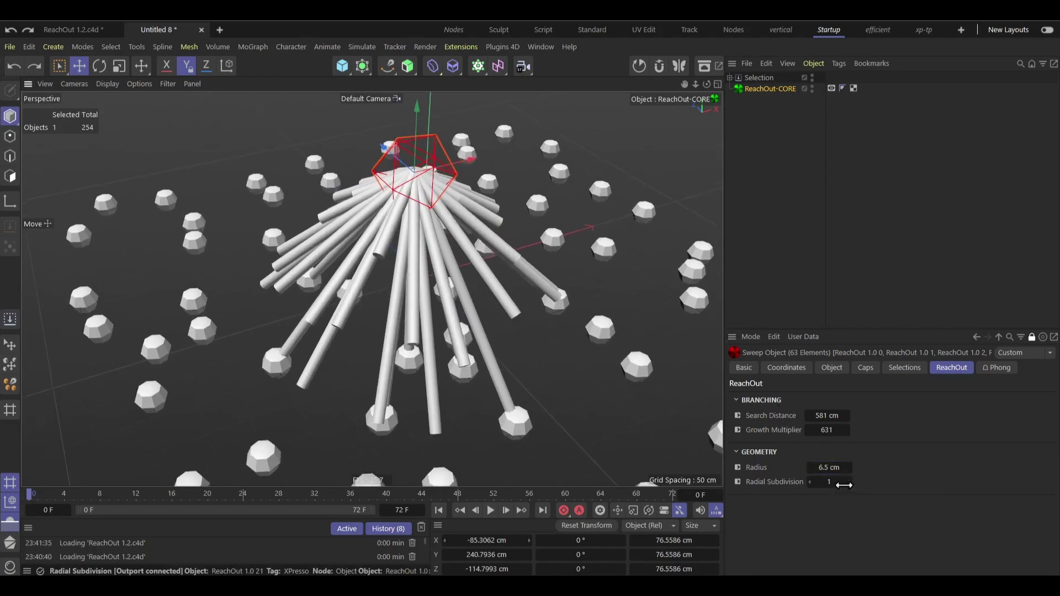
scroll(371, 227, up, 10)
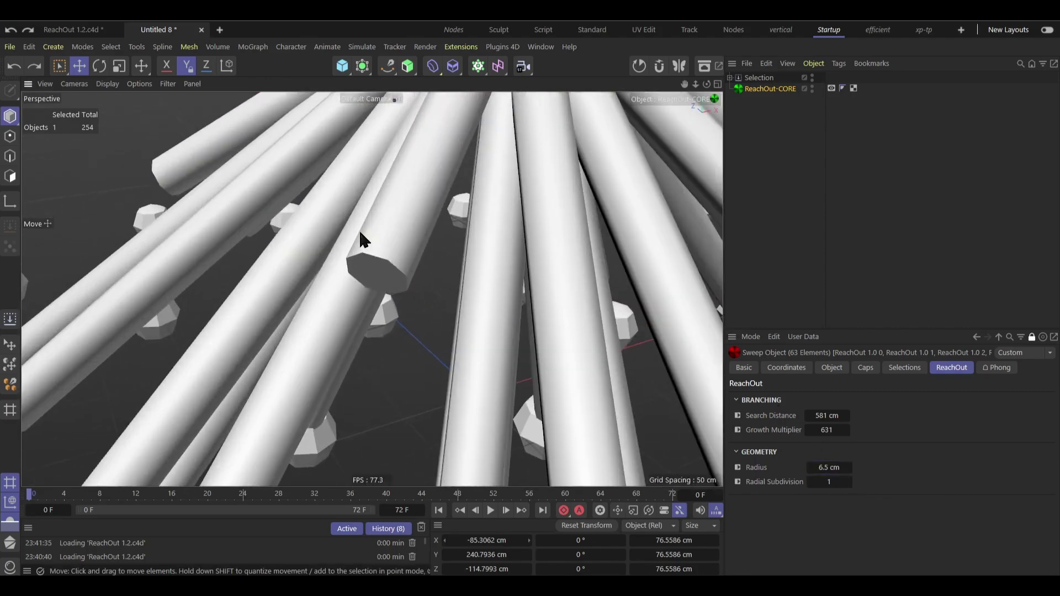
alt+drag(360, 232, 793, 180)
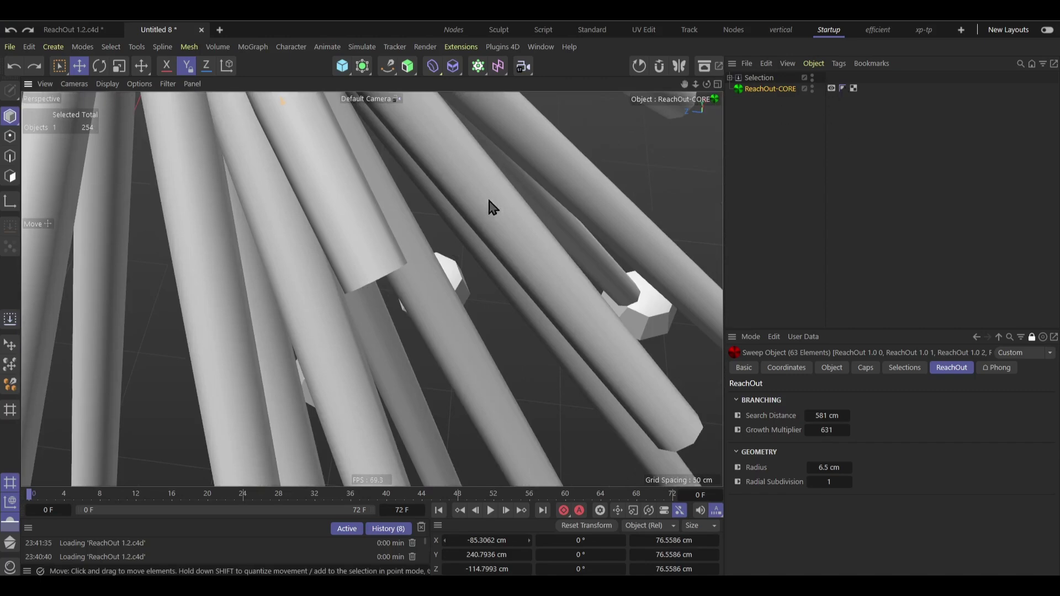
alt+drag(487, 195, 480, 220)
alt+drag(582, 336, 531, 317)
click(849, 478)
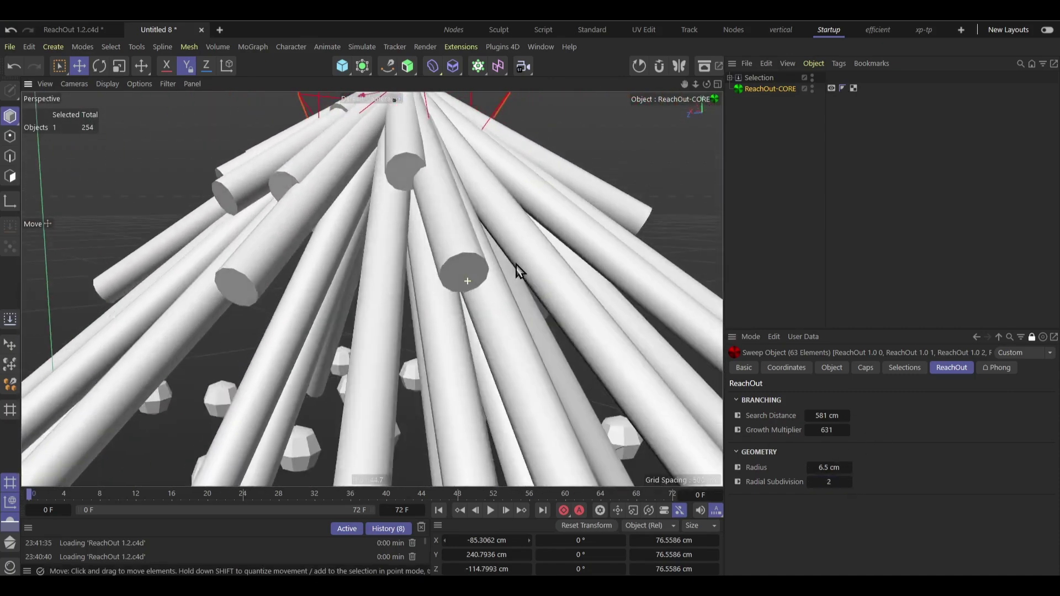
alt+drag(516, 265, 529, 245)
click(810, 482)
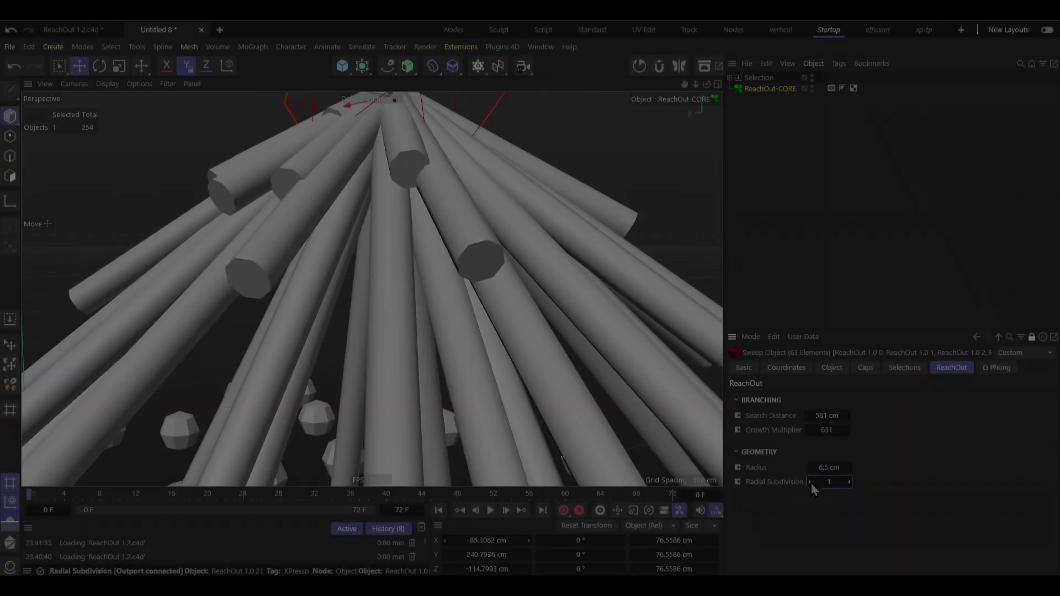
Step: Set the Radius of all the ReachOut copies to 6.8 cm
alt+drag(505, 243, 417, 220)
alt+drag(493, 225, 466, 235)
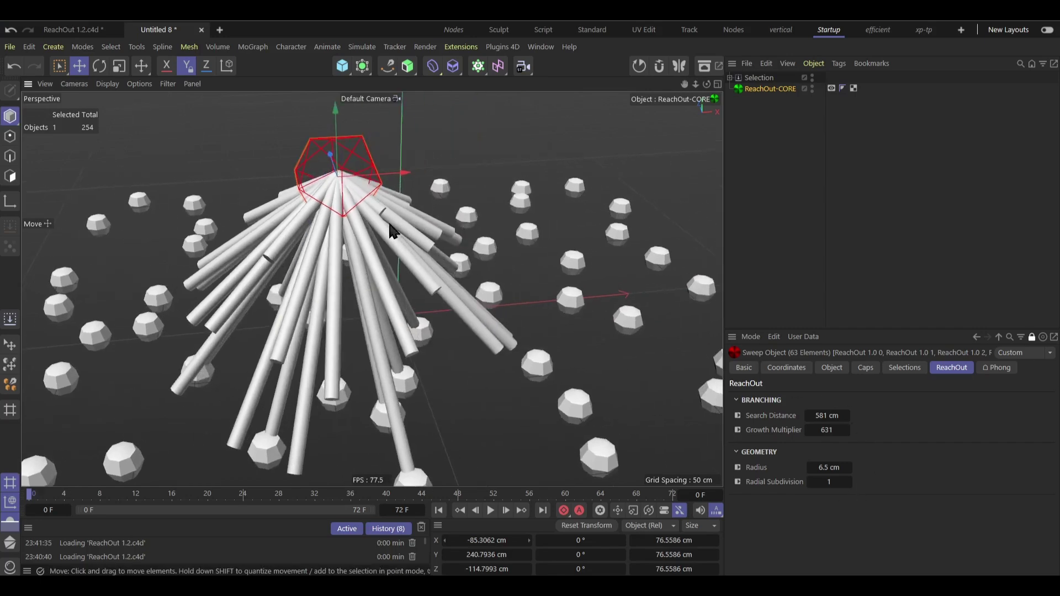
alt+drag(390, 224, 420, 243)
mouse_move(844, 469)
mouse_down()
mouse_move(827, 468)
mouse_move(850, 469)
mouse_up()
alt+drag(461, 325, 583, 274)
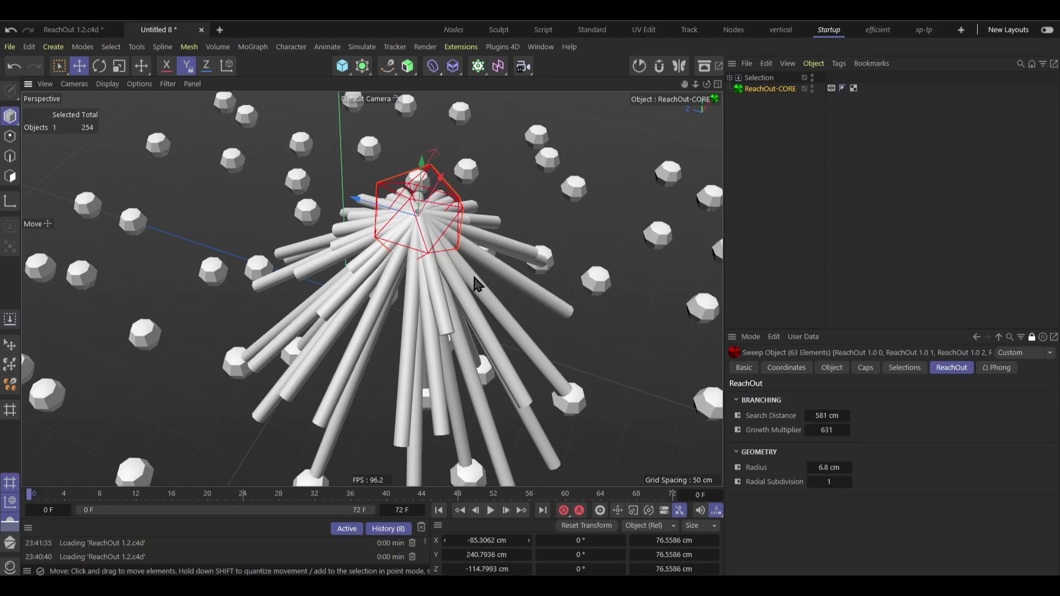
alt+drag(479, 284, 503, 304)
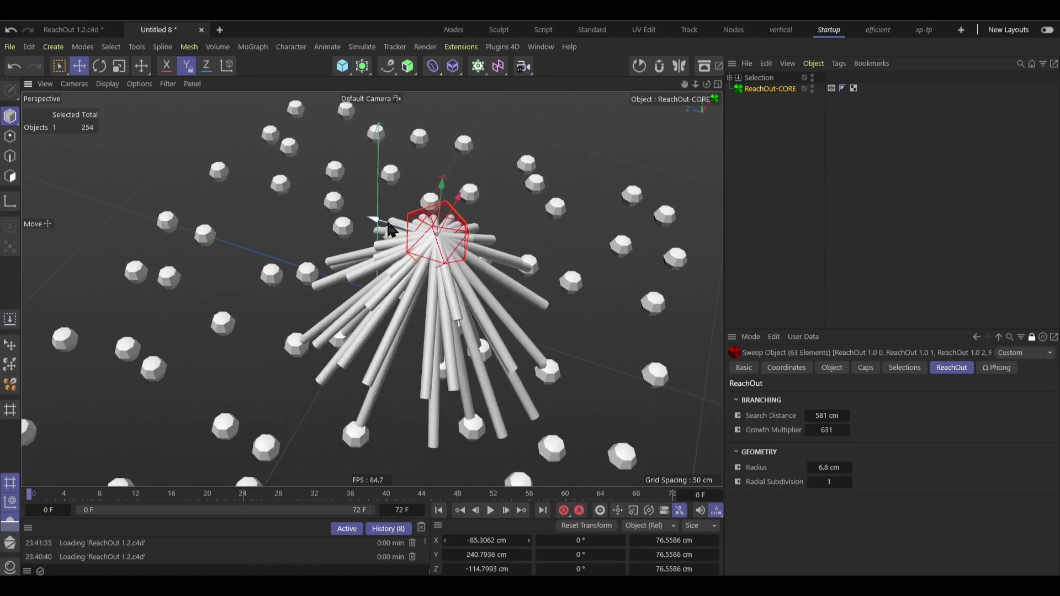
Step: Try a Radius of 9.8 cm on all the ReachOut copies, followed by a thinner 3 cm
alt+middle_drag(502, 261, 502, 235)
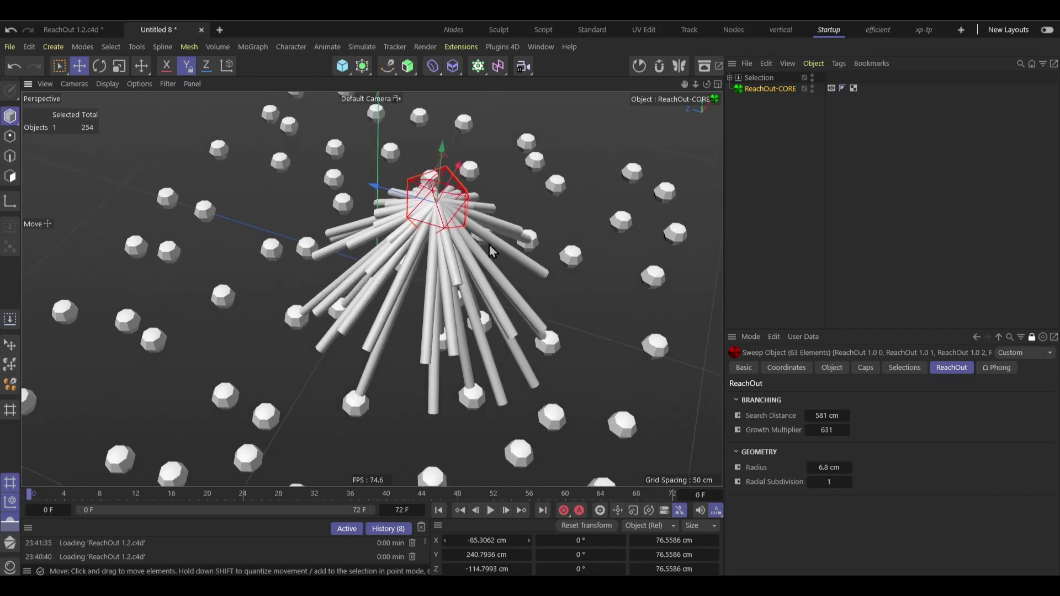
mouse_move(837, 466)
mouse_down()
mouse_move(817, 466)
mouse_move(853, 467)
mouse_up()
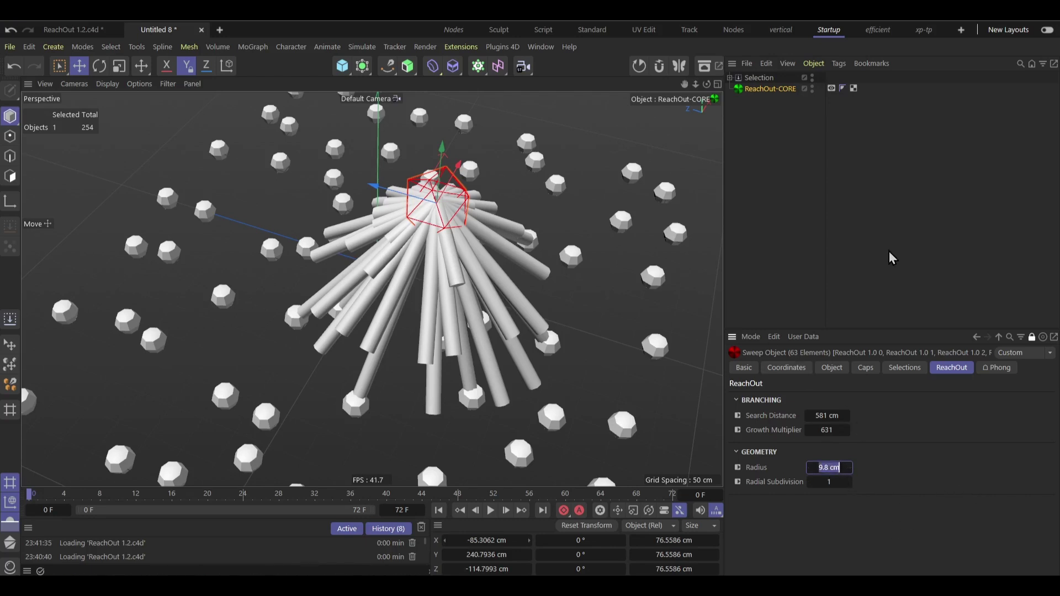
key(Return)
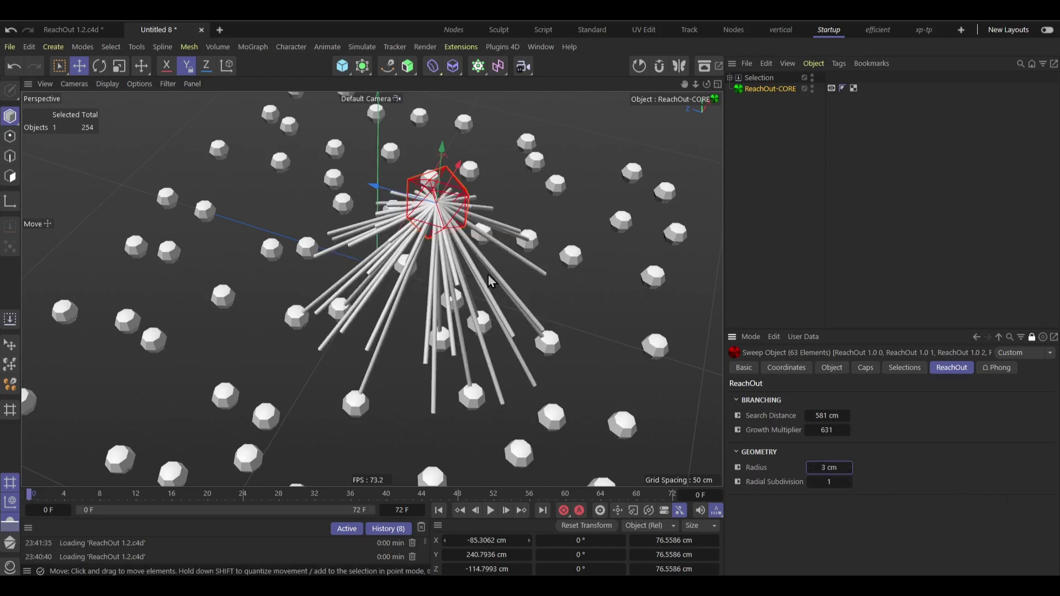
Step: Try randomizing the Radius of all copies with x+rnd(6) and examine the varied arm thickness from several angles
scroll(490, 282, up, 5)
click(835, 468)
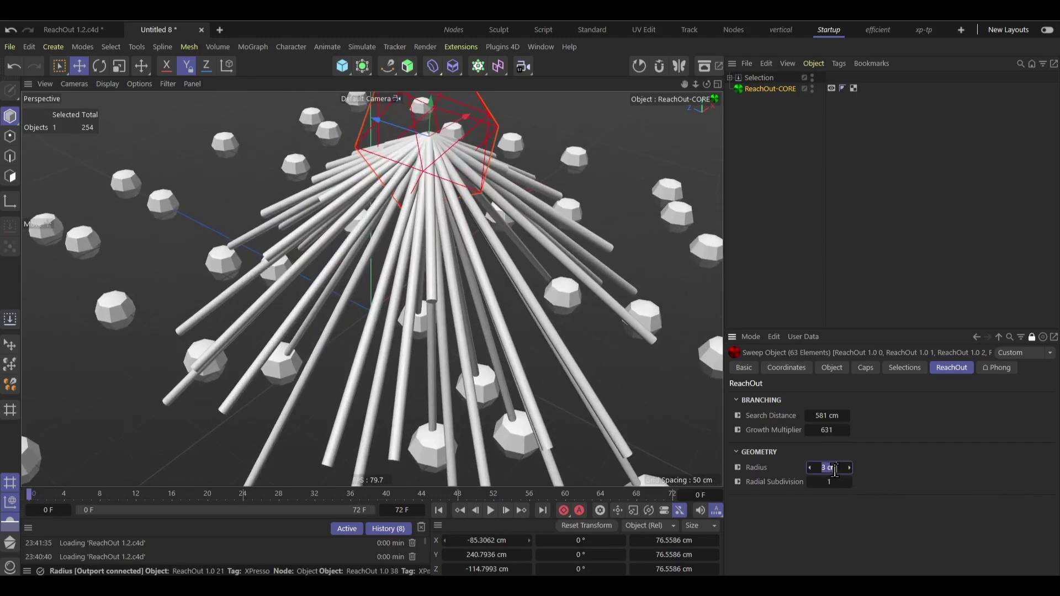
key(BackSpace)
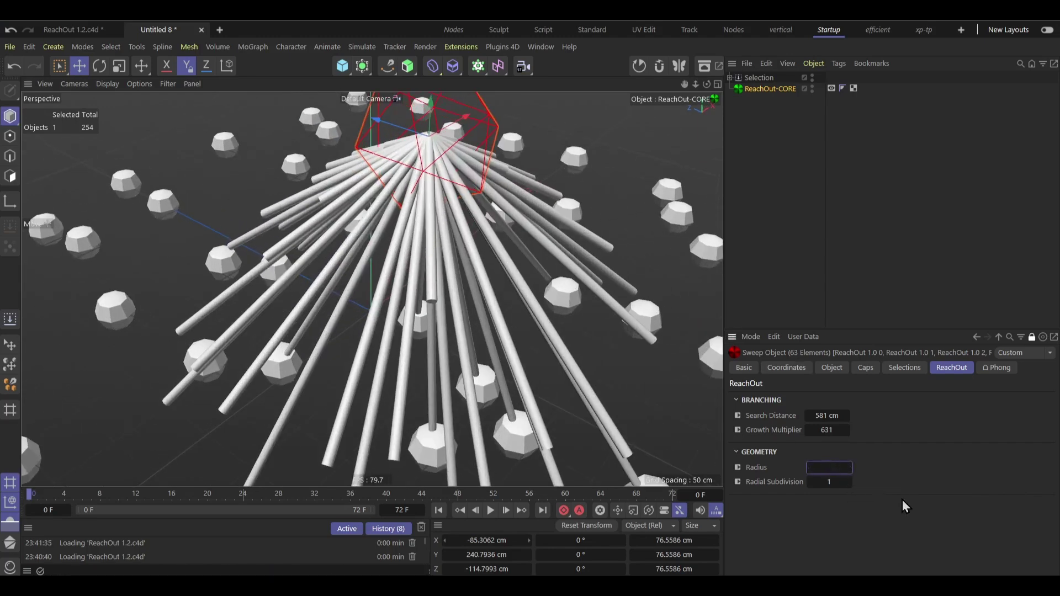
text(x+rnd(6))
key(Return)
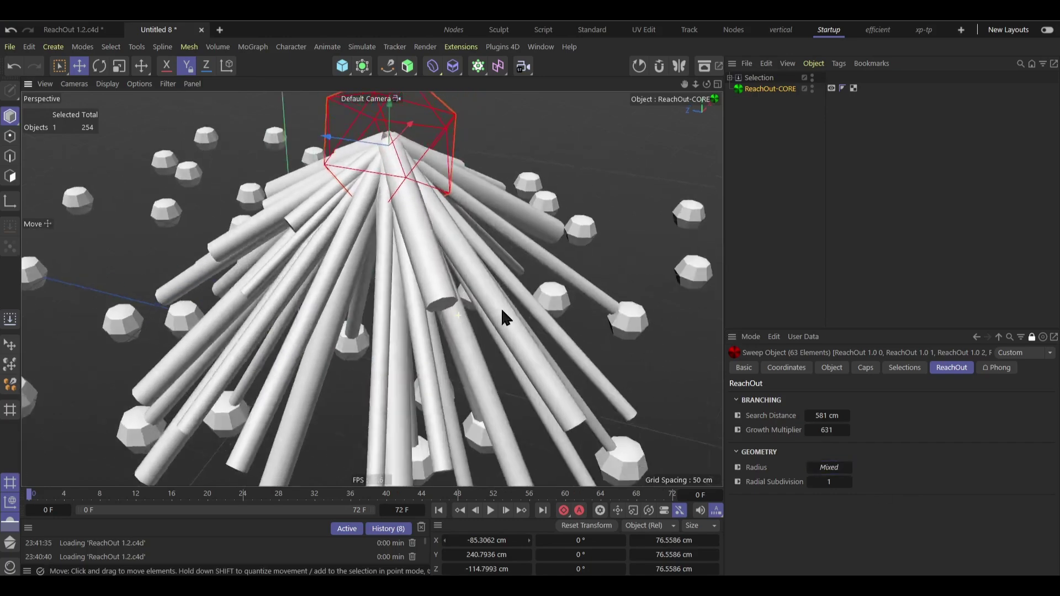
alt+drag(502, 307, 550, 317)
alt+drag(343, 186, 492, 240)
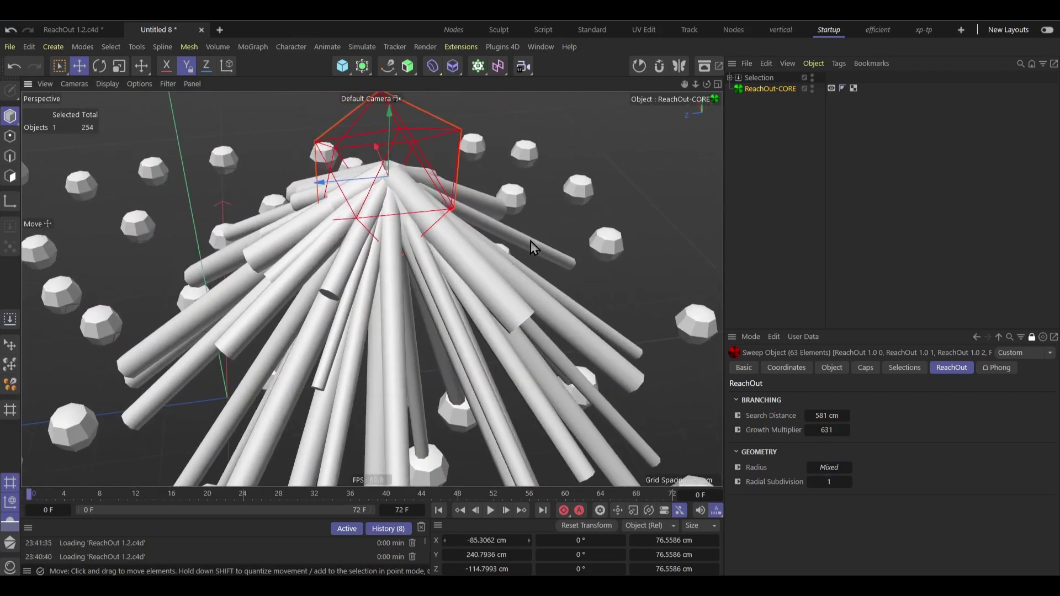
alt+drag(596, 255, 547, 259)
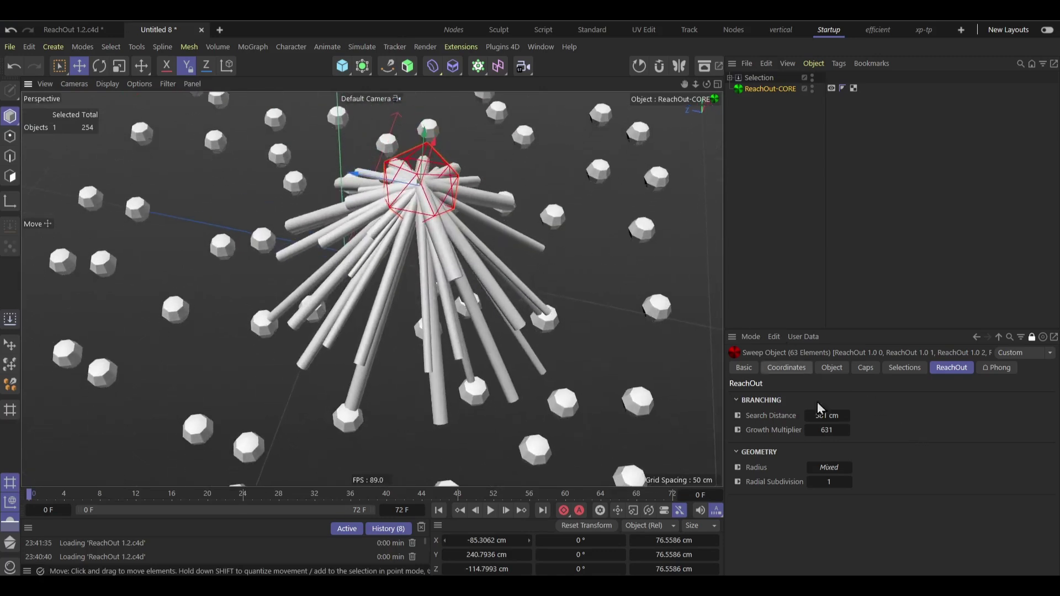
scroll(428, 232, up, 2)
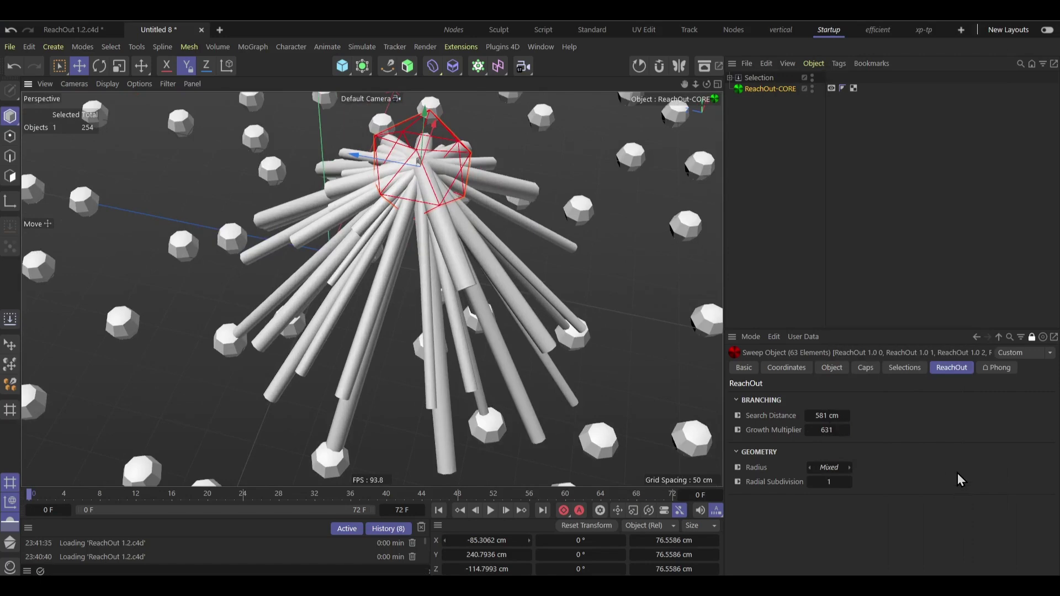
Step: Set the Radius of all the ReachOut copies to 5 cm and randomize it with x+rnd(5)
click(841, 472)
text(5)
key(Return)
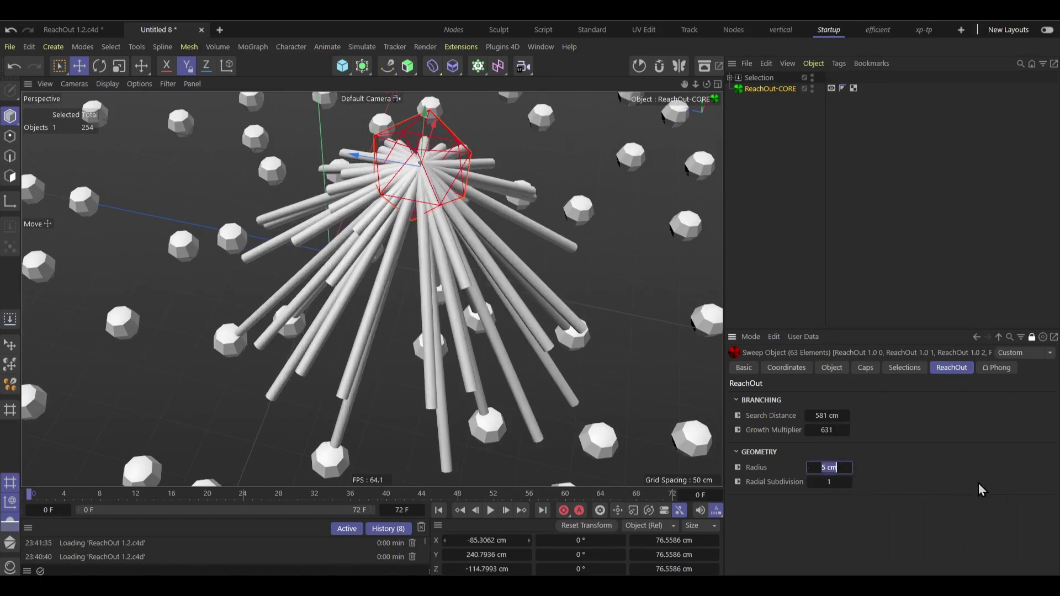
text(x+rnd(5))
key(Return)
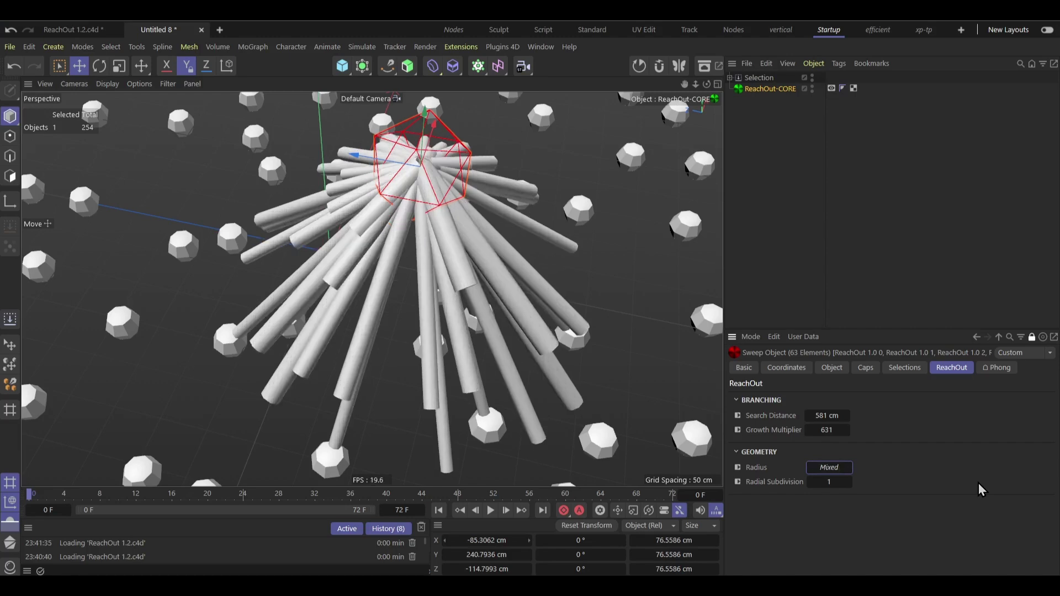
Step: Move ReachOut-CORE to about X -64 cm, Z 62 cm, and set all copies' Search Distance to 518 cm and Growth Multiplier to 961
drag(561, 221, 445, 236)
alt+drag(536, 245, 559, 249)
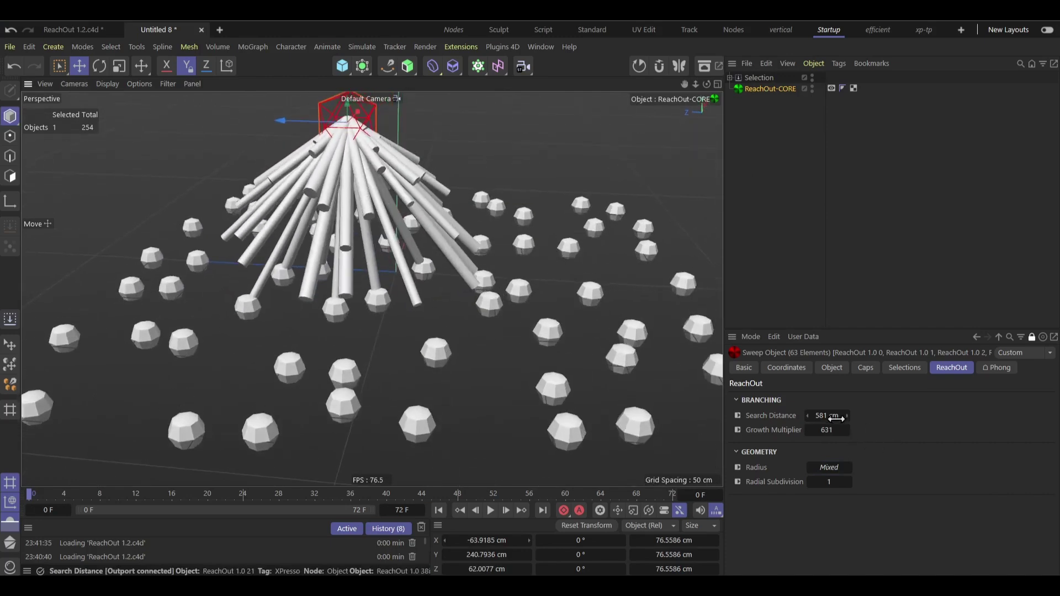
drag(836, 416, 1009, 431)
alt+drag(464, 282, 453, 318)
scroll(459, 314, down, 3)
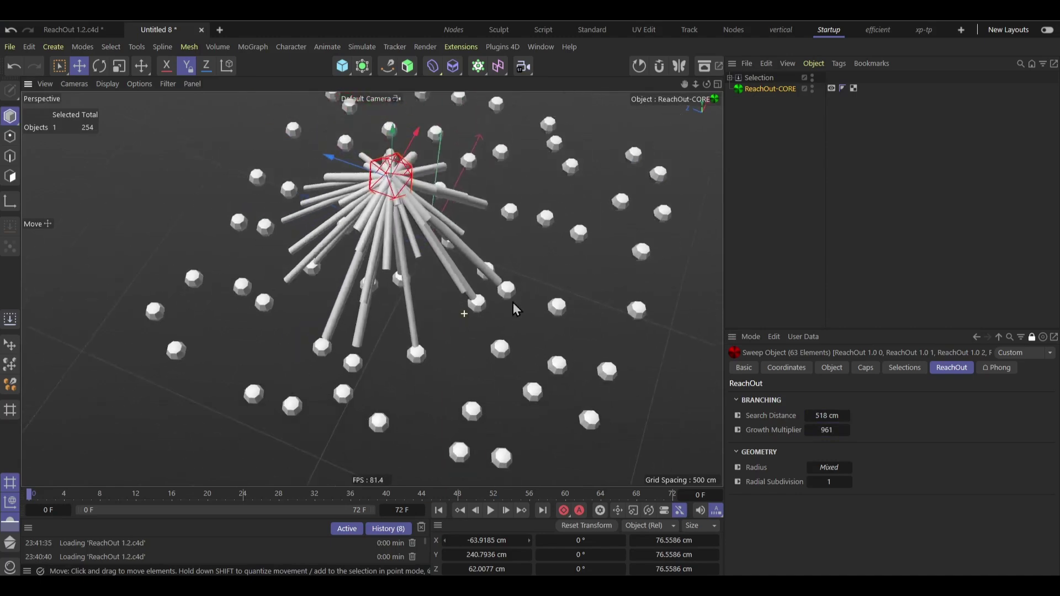
Step: Move ReachOut-CORE to about X 204 cm, Y 236 cm, Z -120 cm above the field of targets
alt+drag(513, 306, 526, 272)
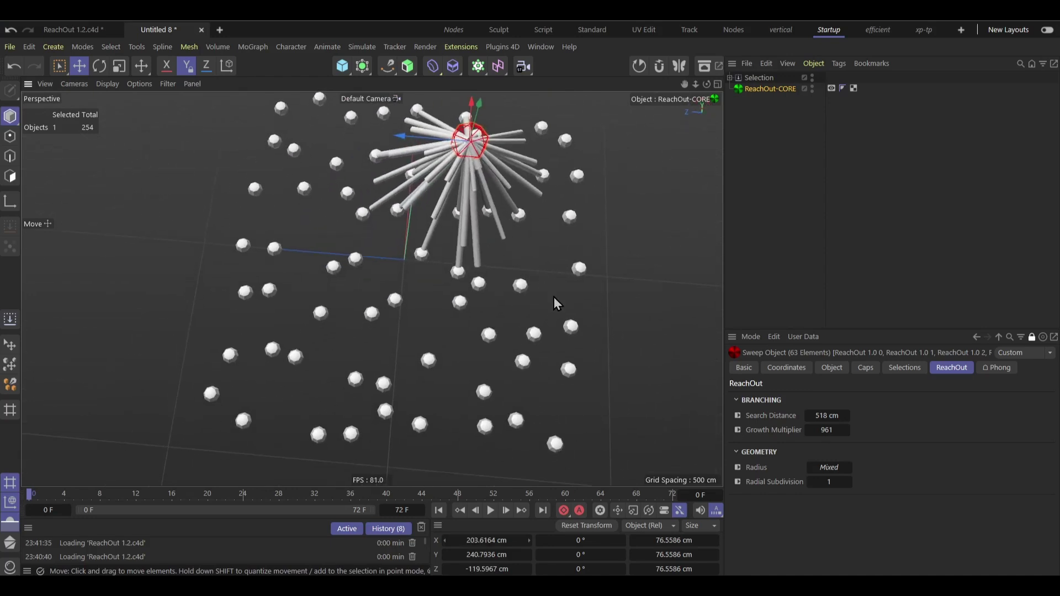
alt+drag(554, 298, 507, 301)
scroll(500, 234, up, 5)
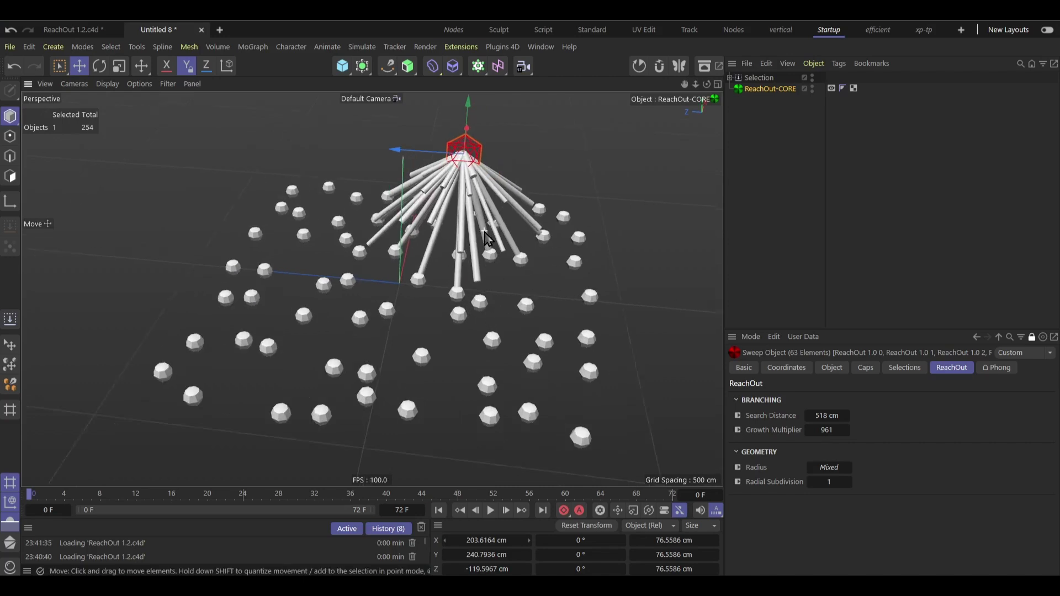
alt+drag(504, 235, 479, 220)
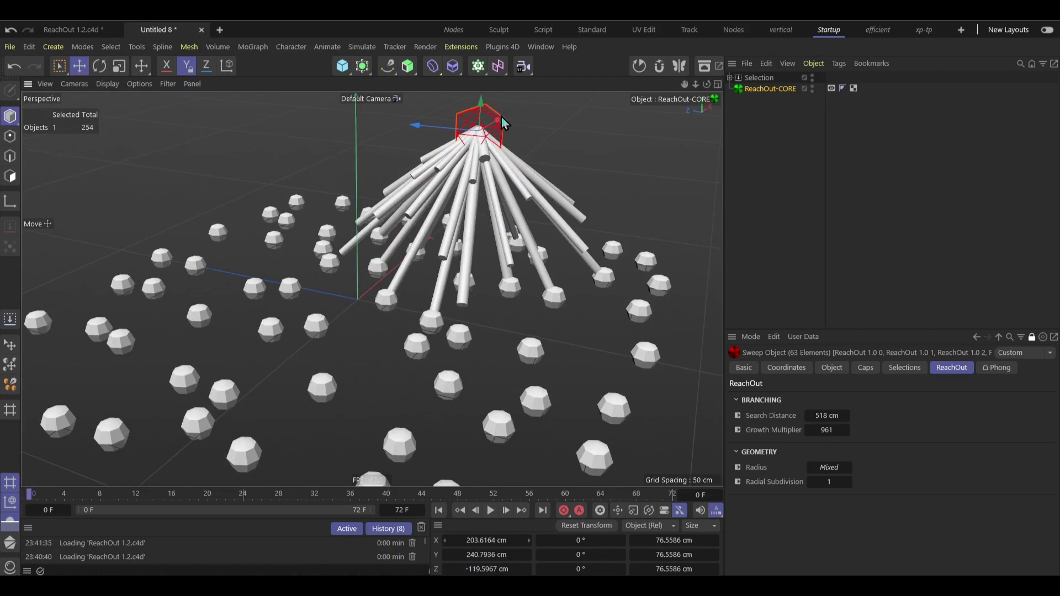
drag(501, 118, 545, 113)
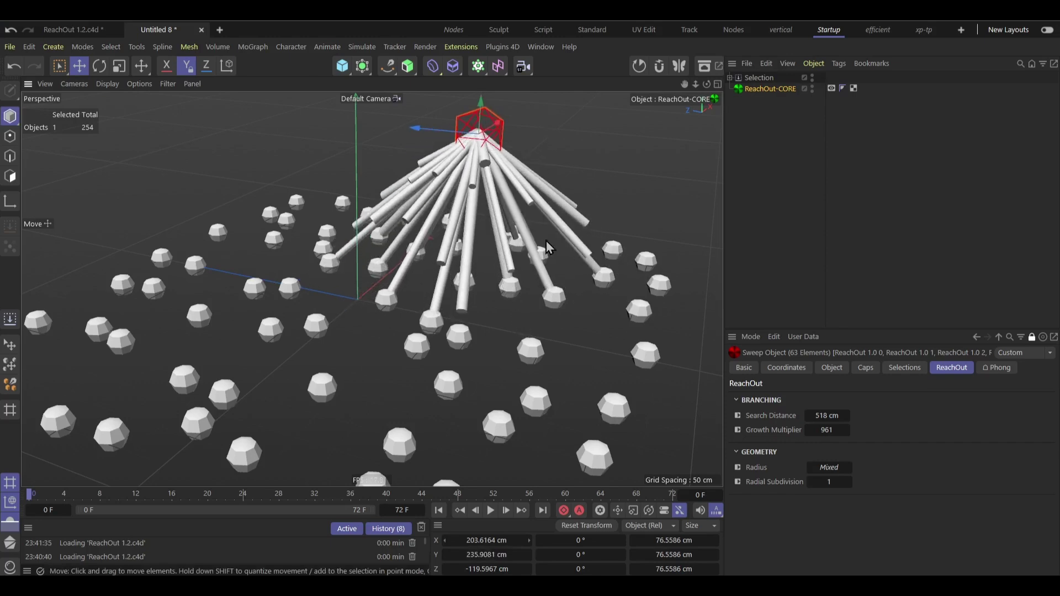
alt+drag(525, 249, 557, 257)
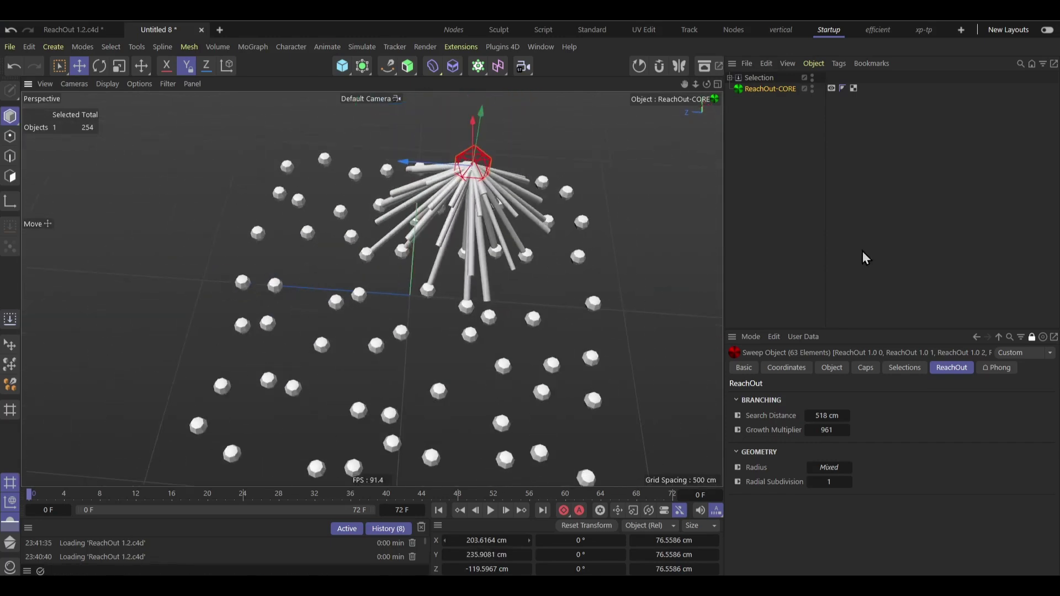
Step: Examine the XPresso network of ReachOut 1.0 0 inside the Selection object and unlock the attribute display from the stored copies
click(730, 78)
double_click(850, 89)
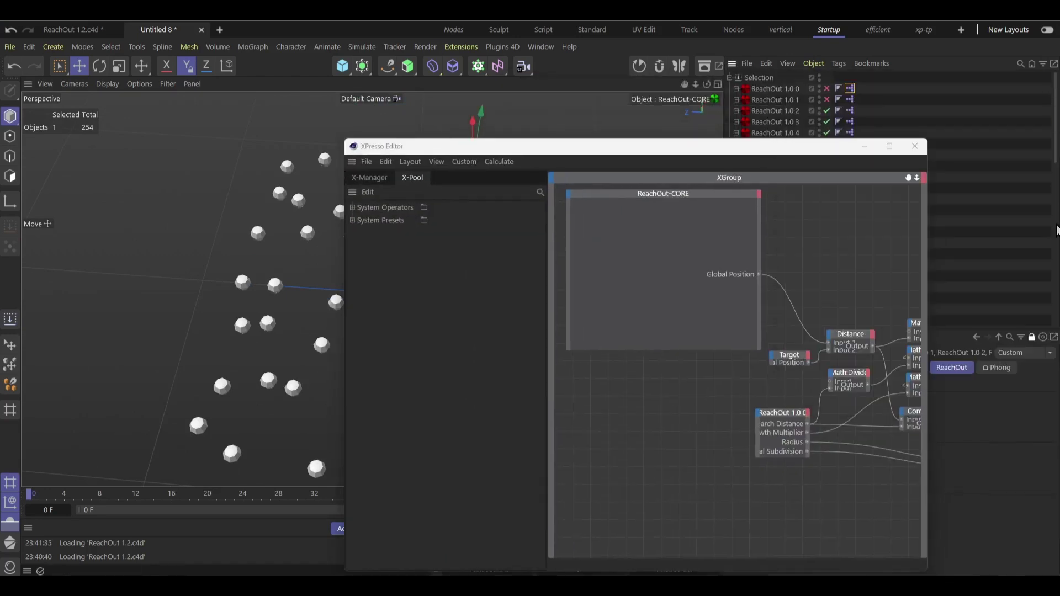
click(1033, 338)
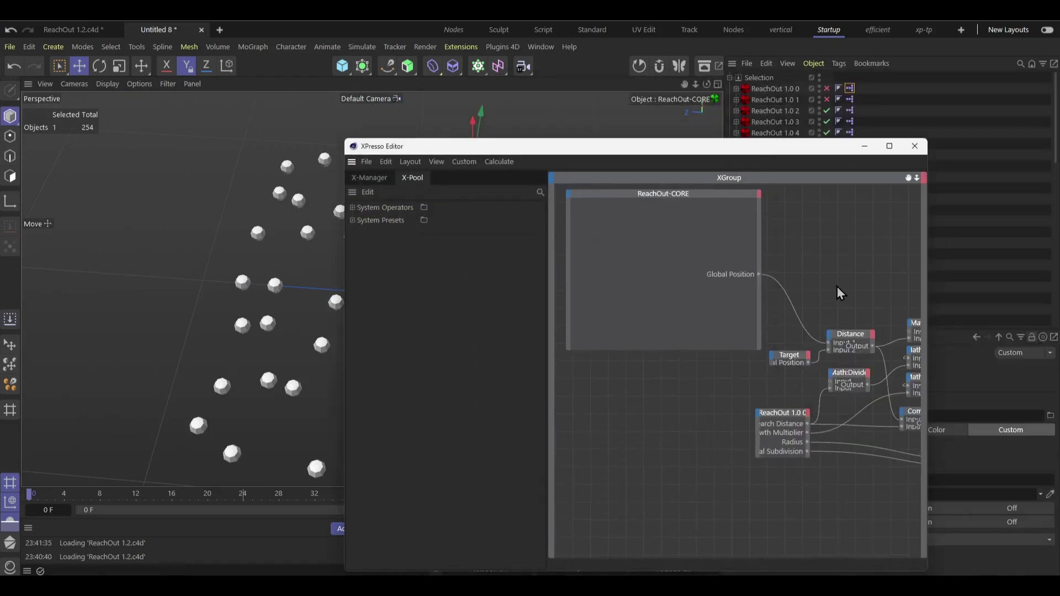
alt+middle_drag(897, 403, 831, 375)
scroll(831, 375, up, 3)
alt+middle_drag(326, 249, 118, 240)
scroll(217, 213, up, 4)
alt+drag(217, 213, 203, 260)
click(916, 145)
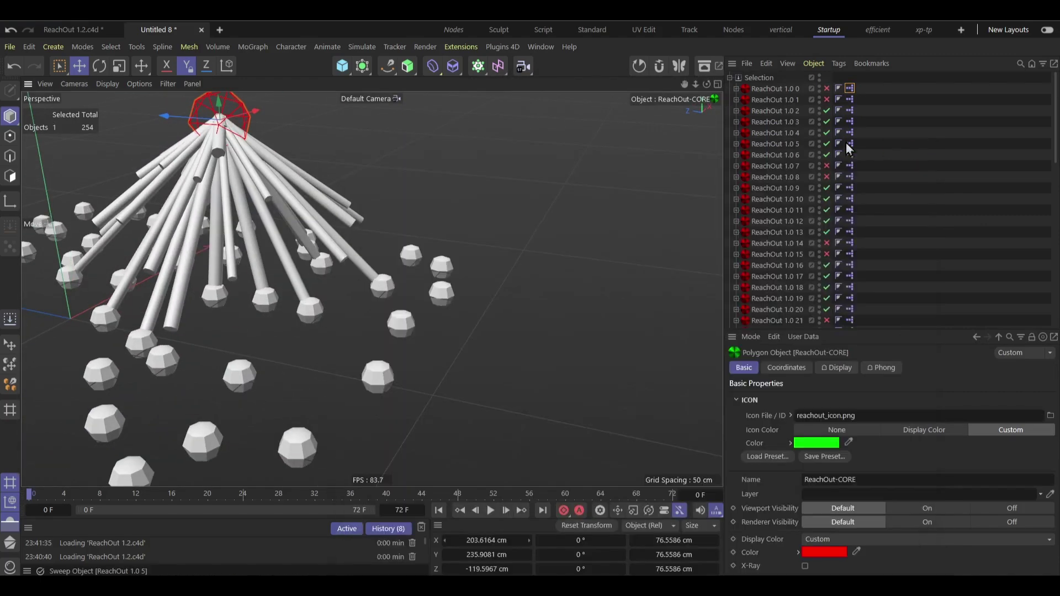
click(730, 78)
Step: View the Selection object's list of stored copies and reselect ReachOut-CORE
click(765, 80)
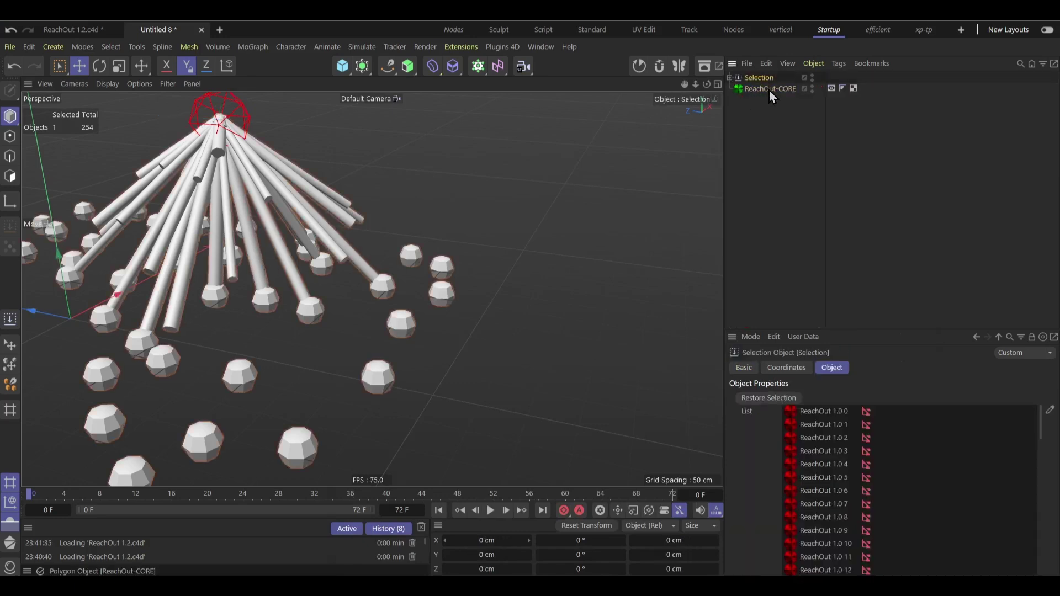
click(769, 90)
alt+drag(406, 254, 578, 243)
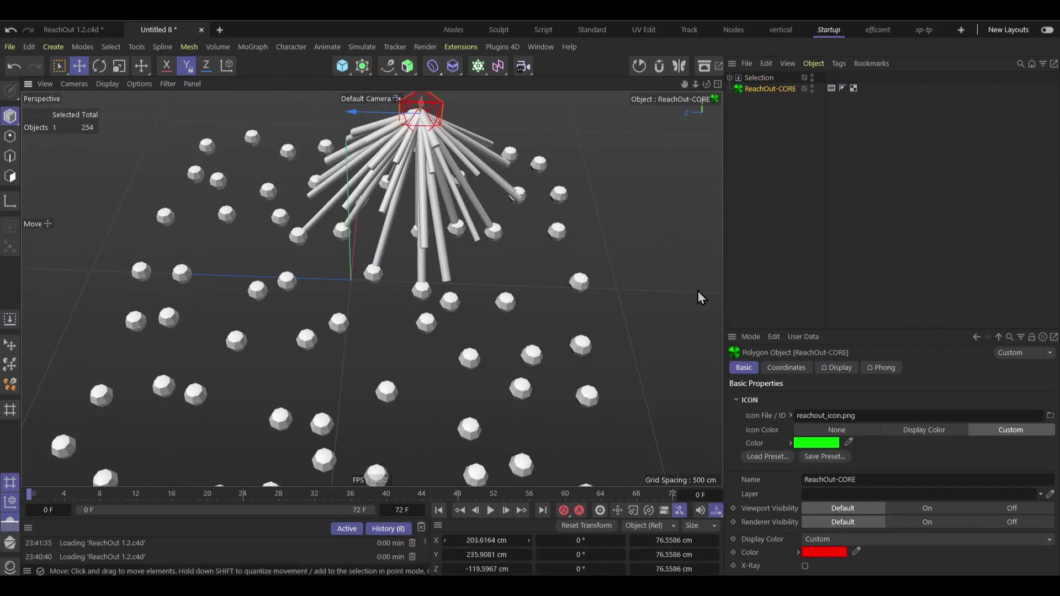
scroll(629, 279, up, 3)
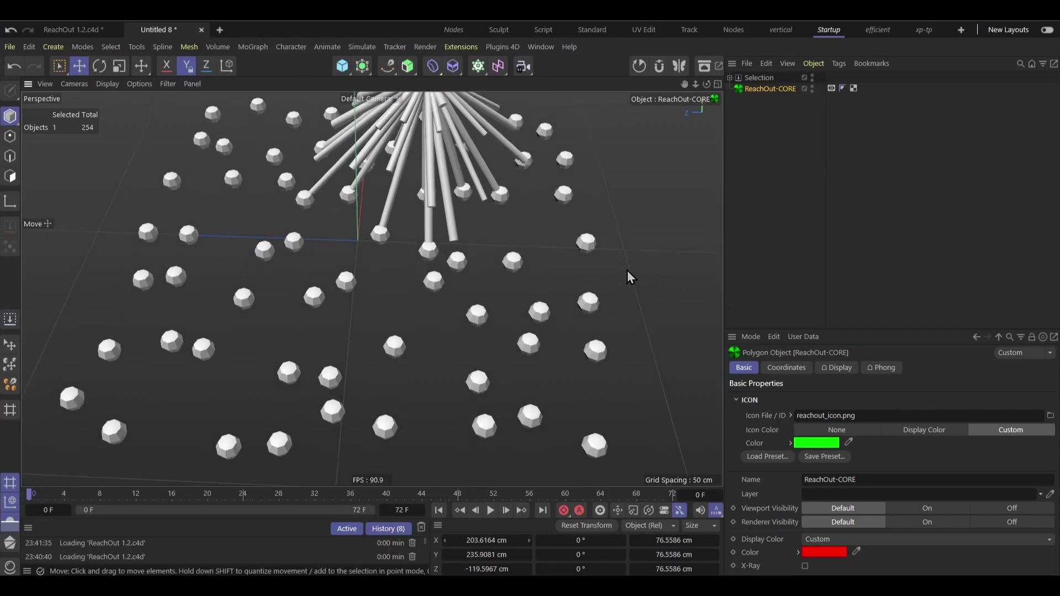